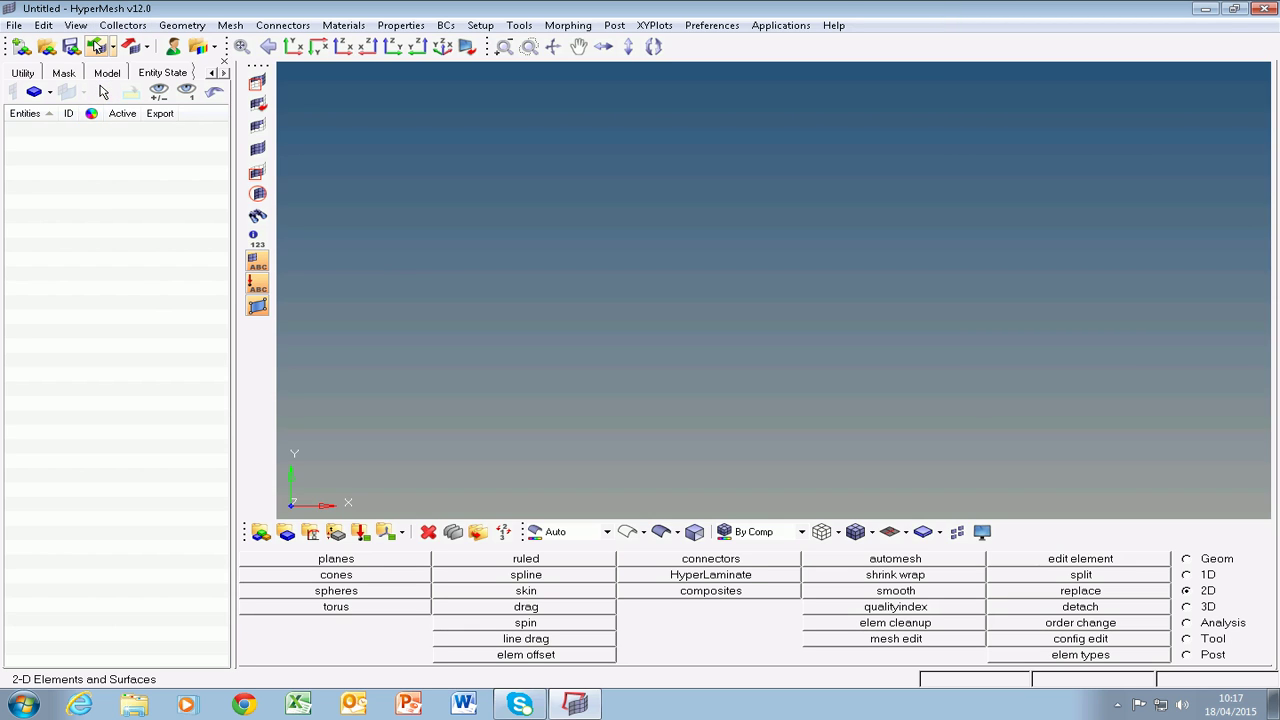
# Import the STL file ellipse-draft-major-110-minor-90-15-deg from the Desktop
pyautogui.click(97, 47)
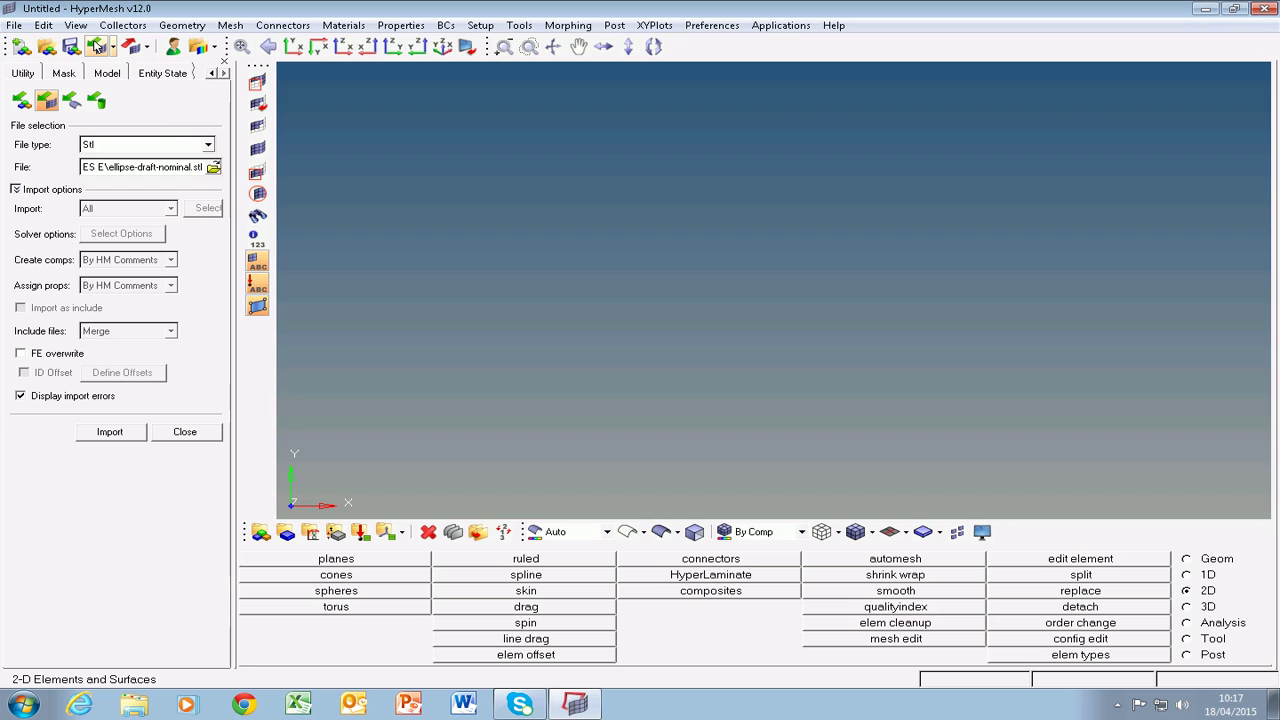
pyautogui.click(213, 168)
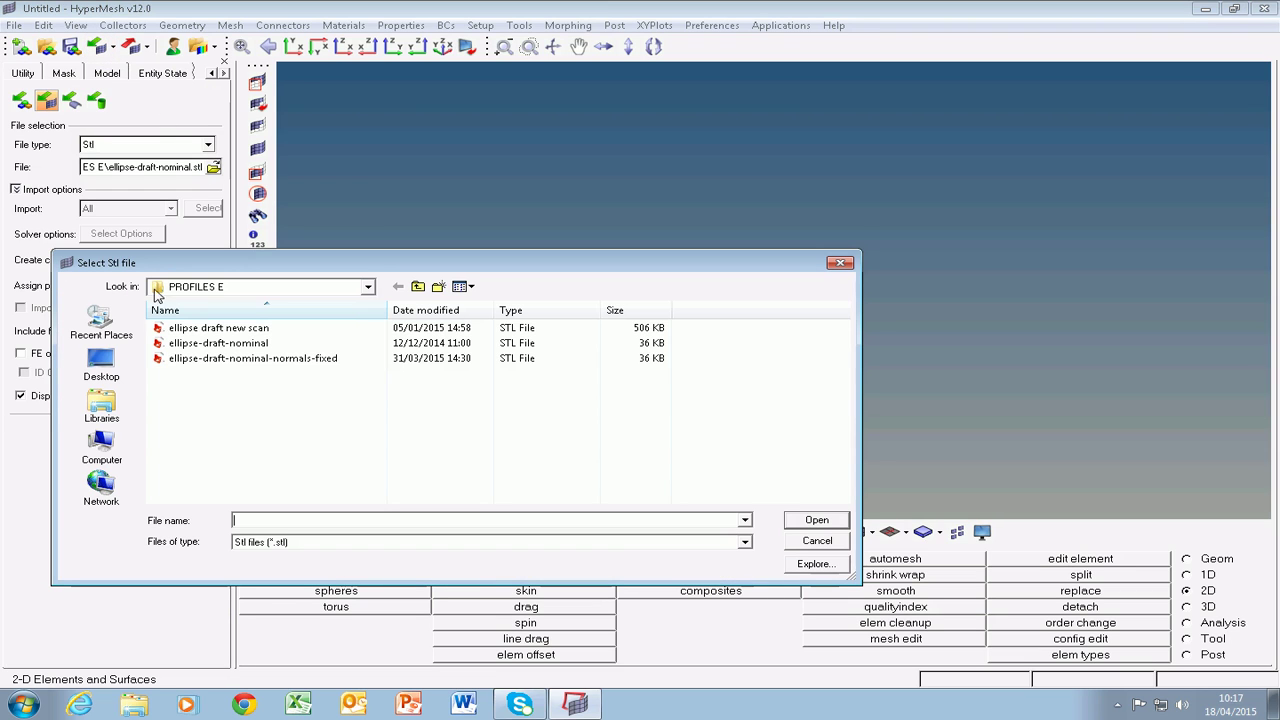
pyautogui.click(91, 369)
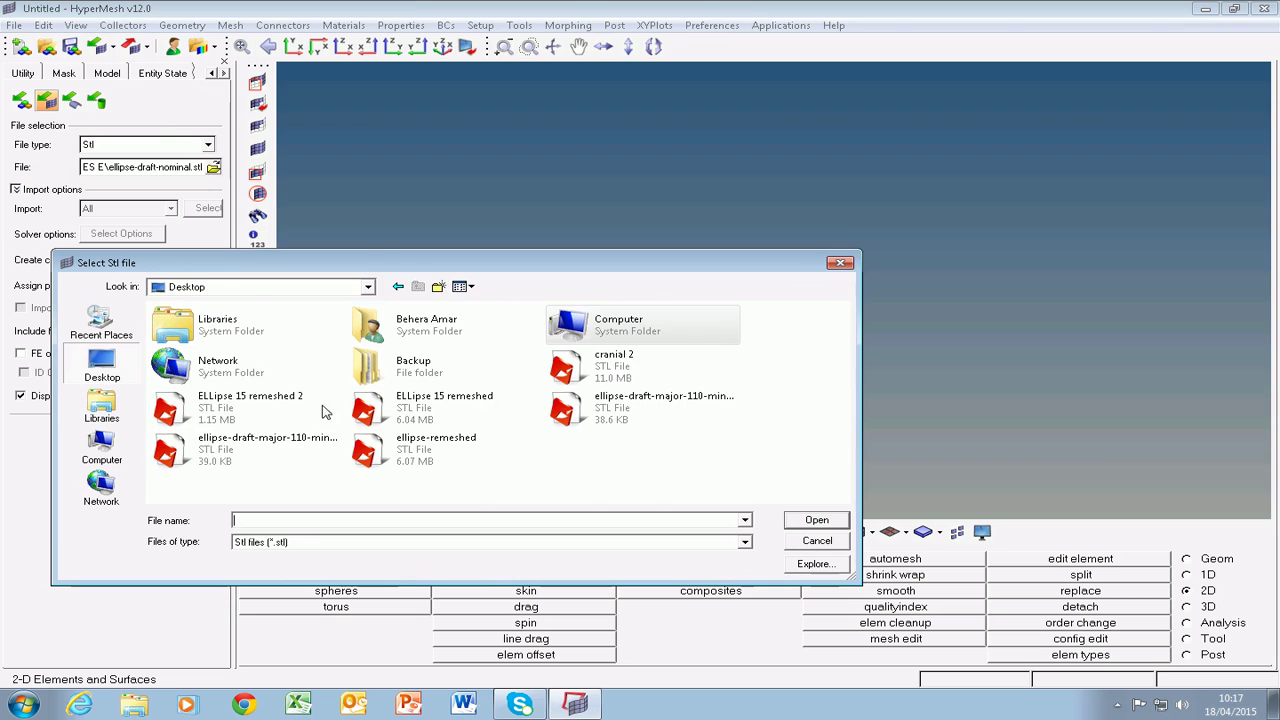
pyautogui.click(276, 457)
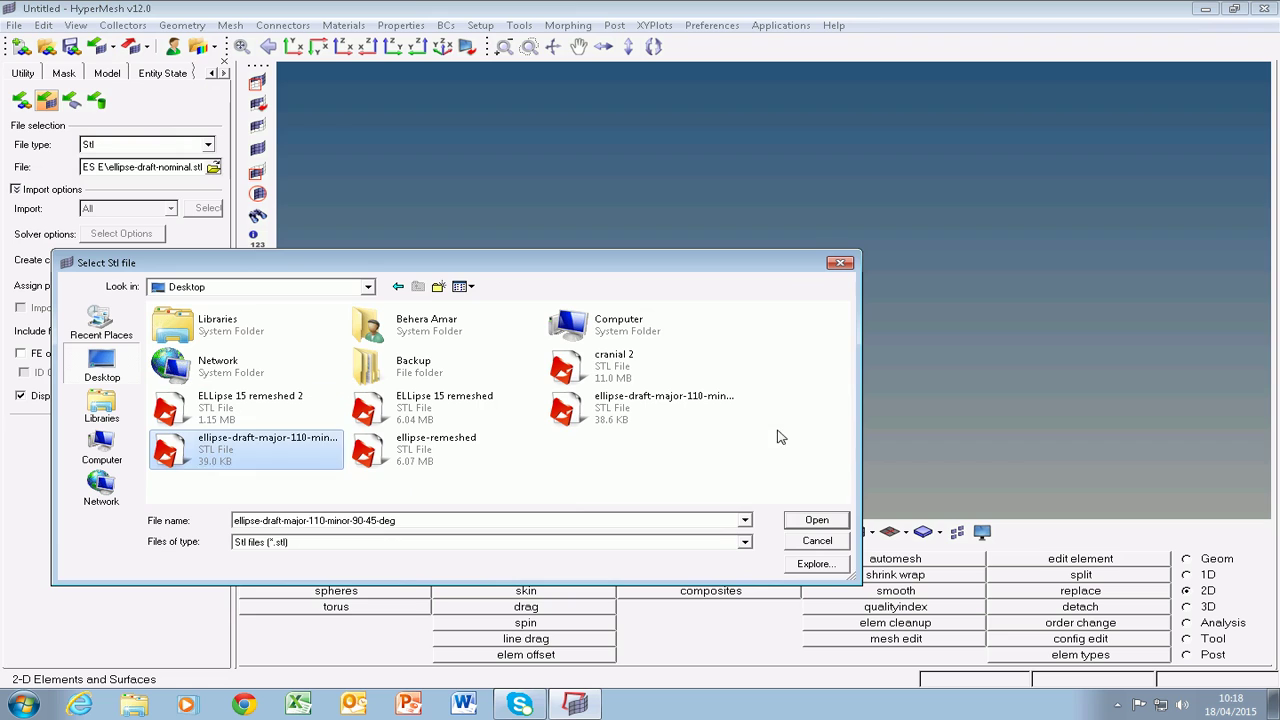
pyautogui.click(682, 416)
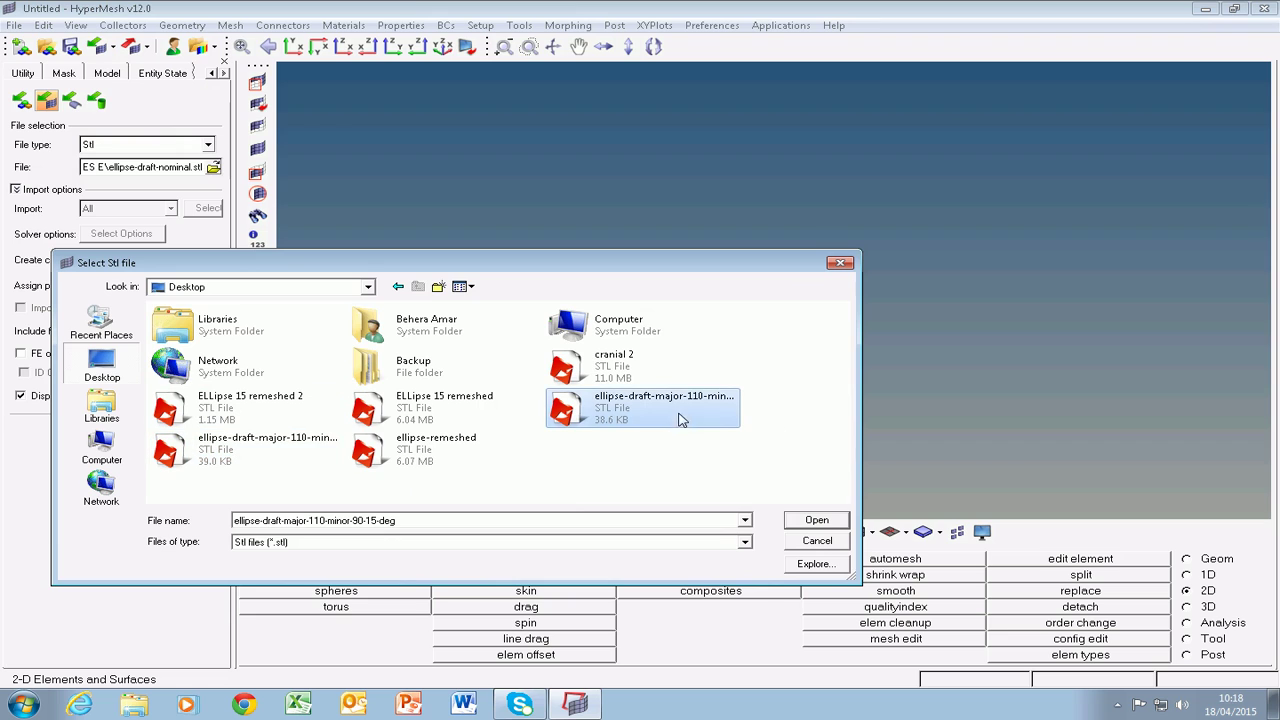
pyautogui.click(805, 521)
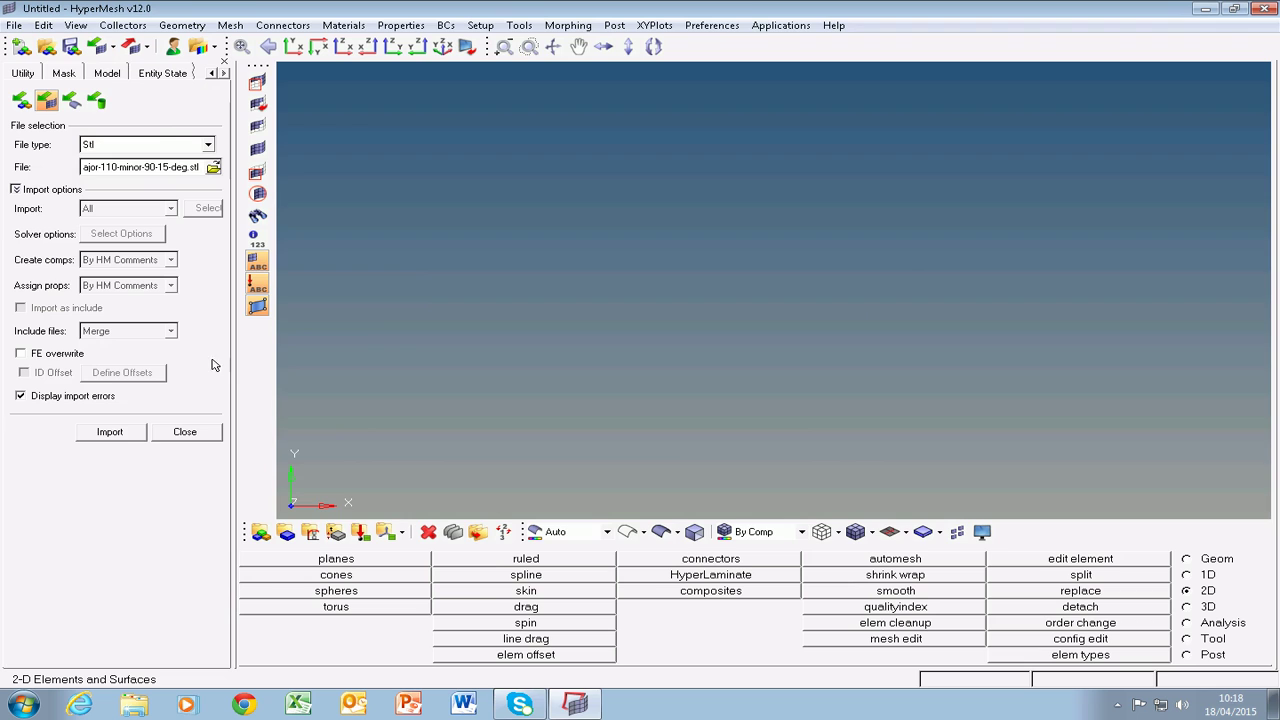
pyautogui.click(119, 433)
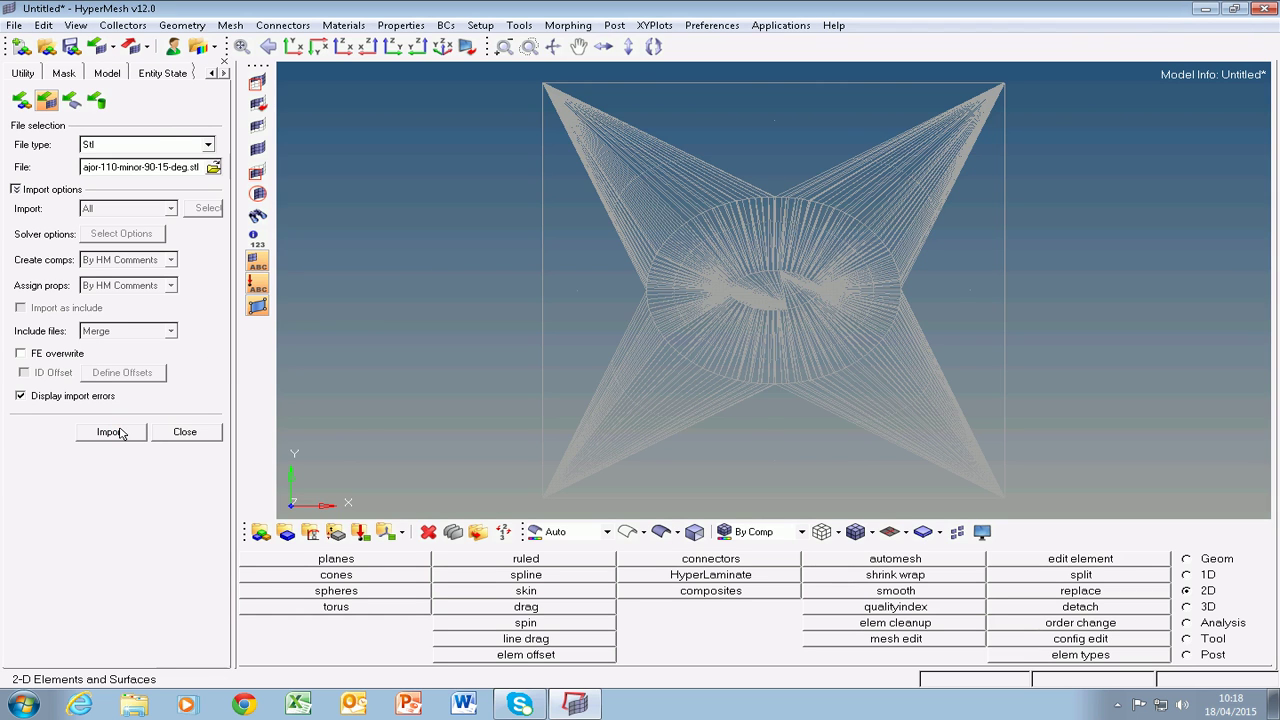
# Display the model as shaded elements with mesh lines, and inspect it from another angle before restoring the XY plan view
pyautogui.click(873, 532)
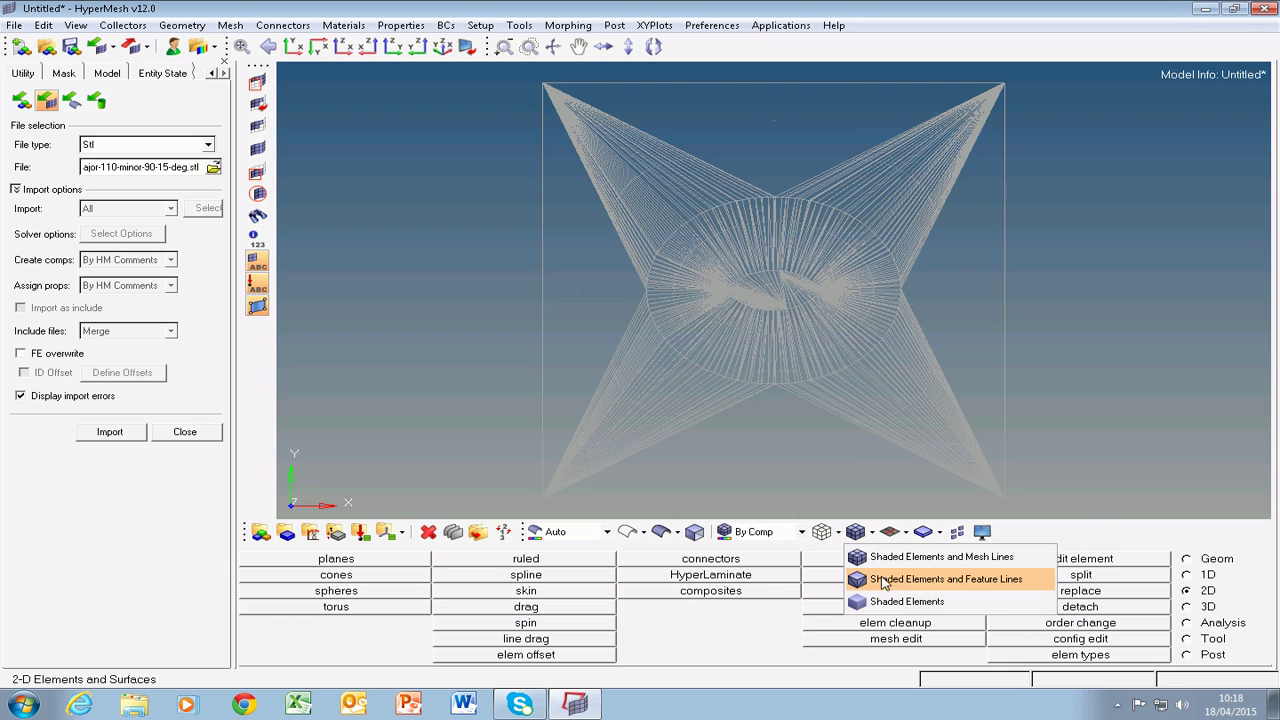
pyautogui.click(884, 560)
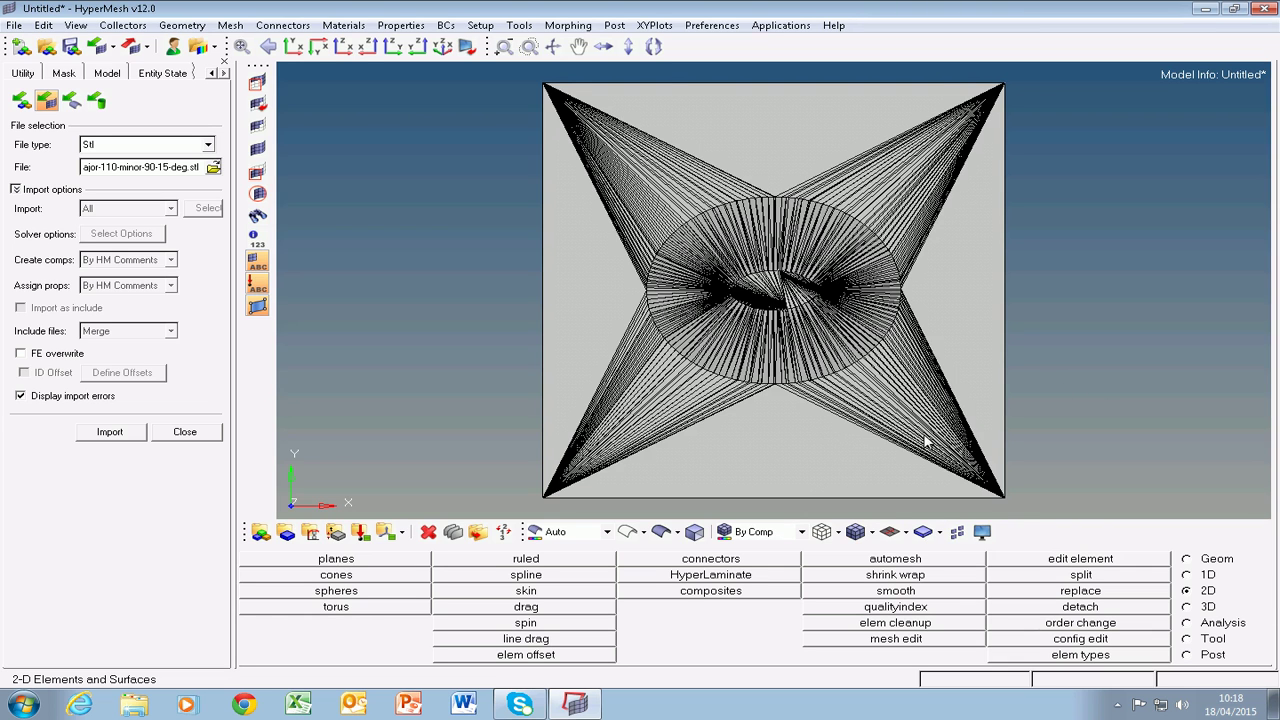
pyautogui.keyDown('ctrl'); pyautogui.moveTo(926, 443); pyautogui.dragTo(459, 136); pyautogui.keyUp('ctrl')
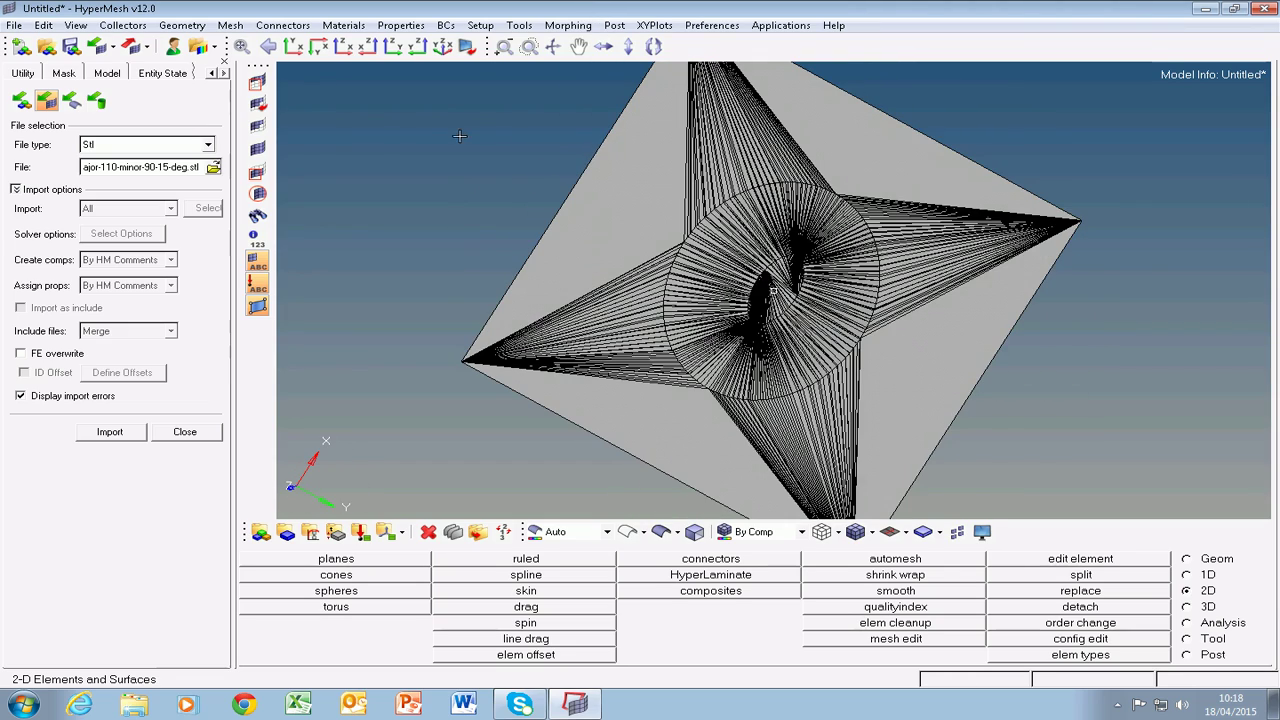
pyautogui.click(293, 47)
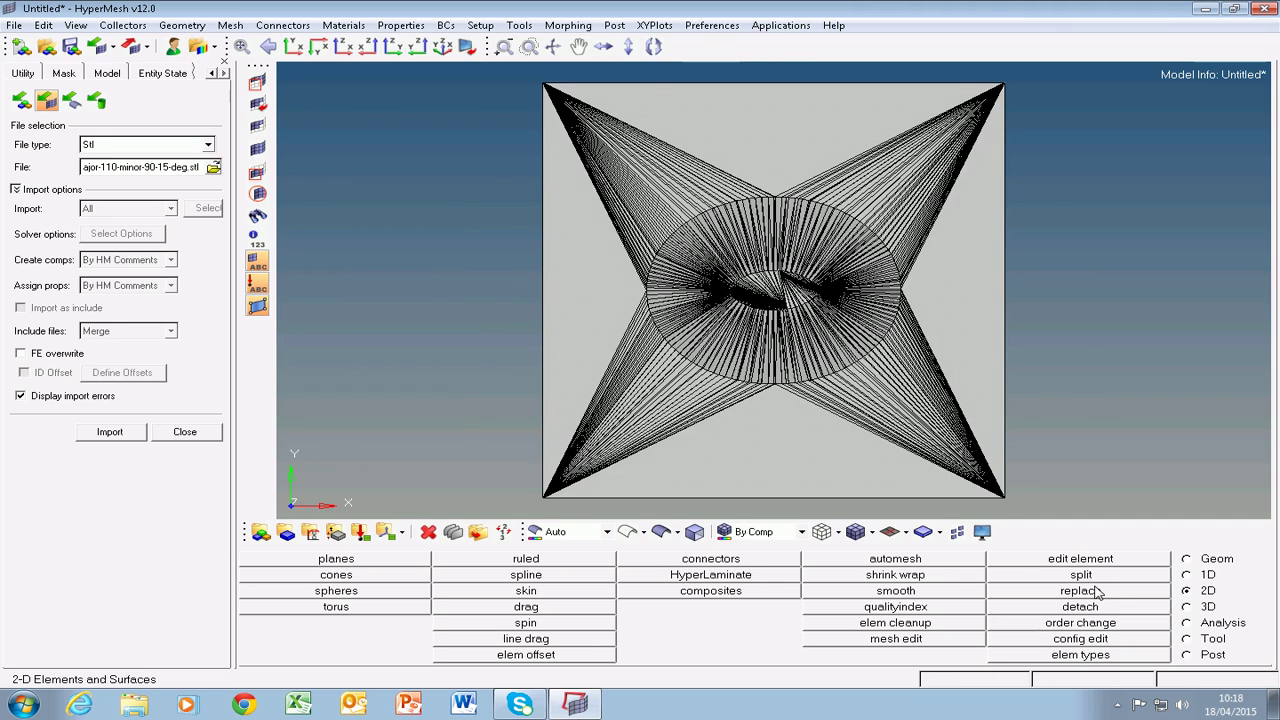
# Automesh all the imported elements by size and bias, using trias with element size 2, and accept the mesh
pyautogui.click(917, 565)
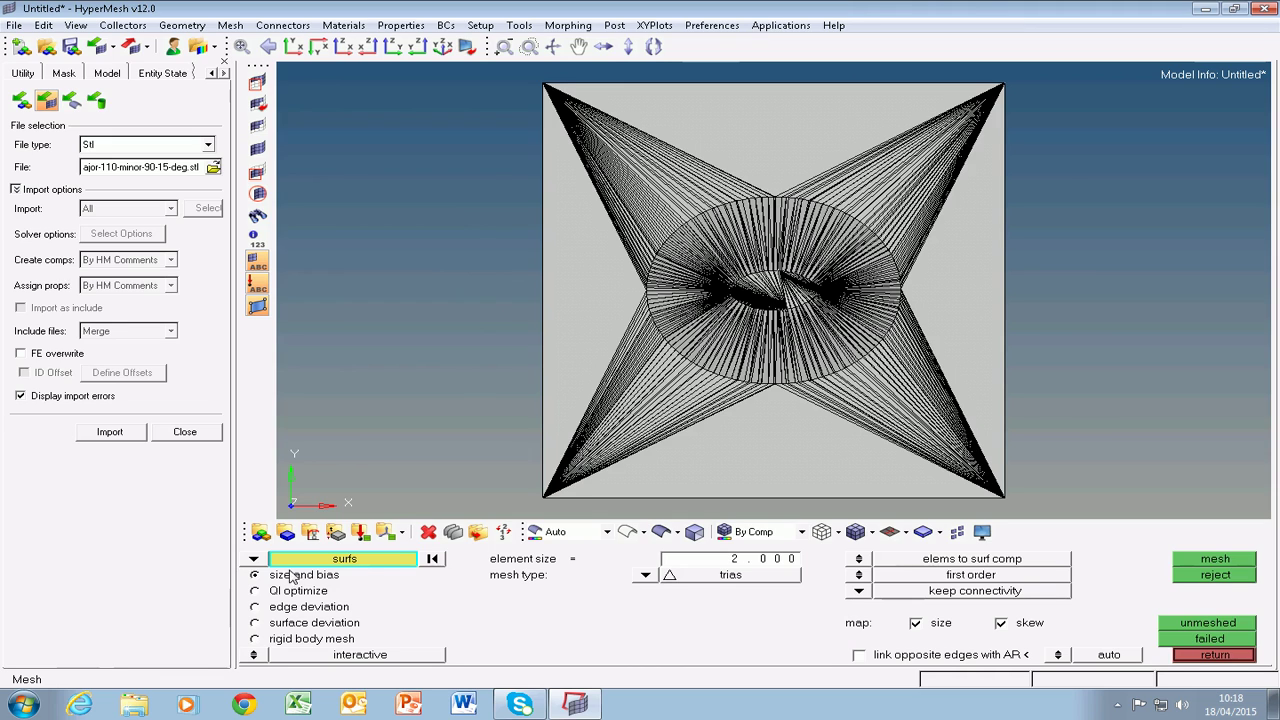
pyautogui.click(254, 560)
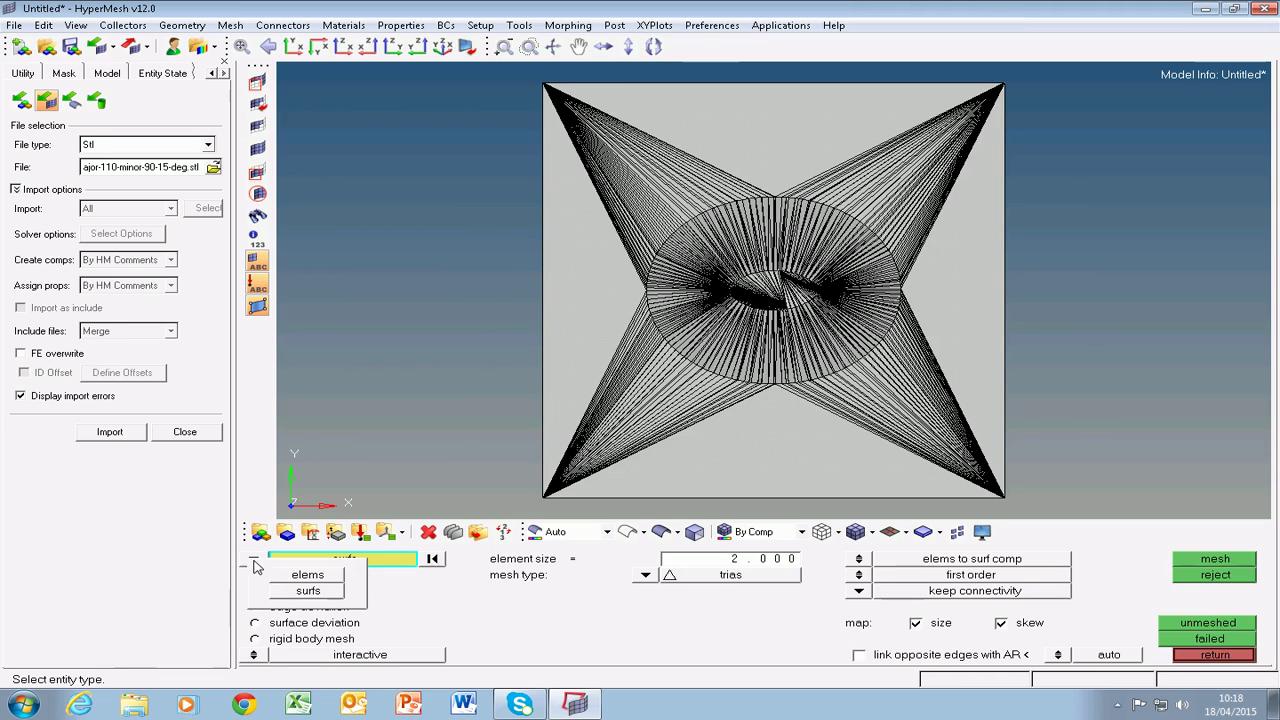
pyautogui.click(308, 575)
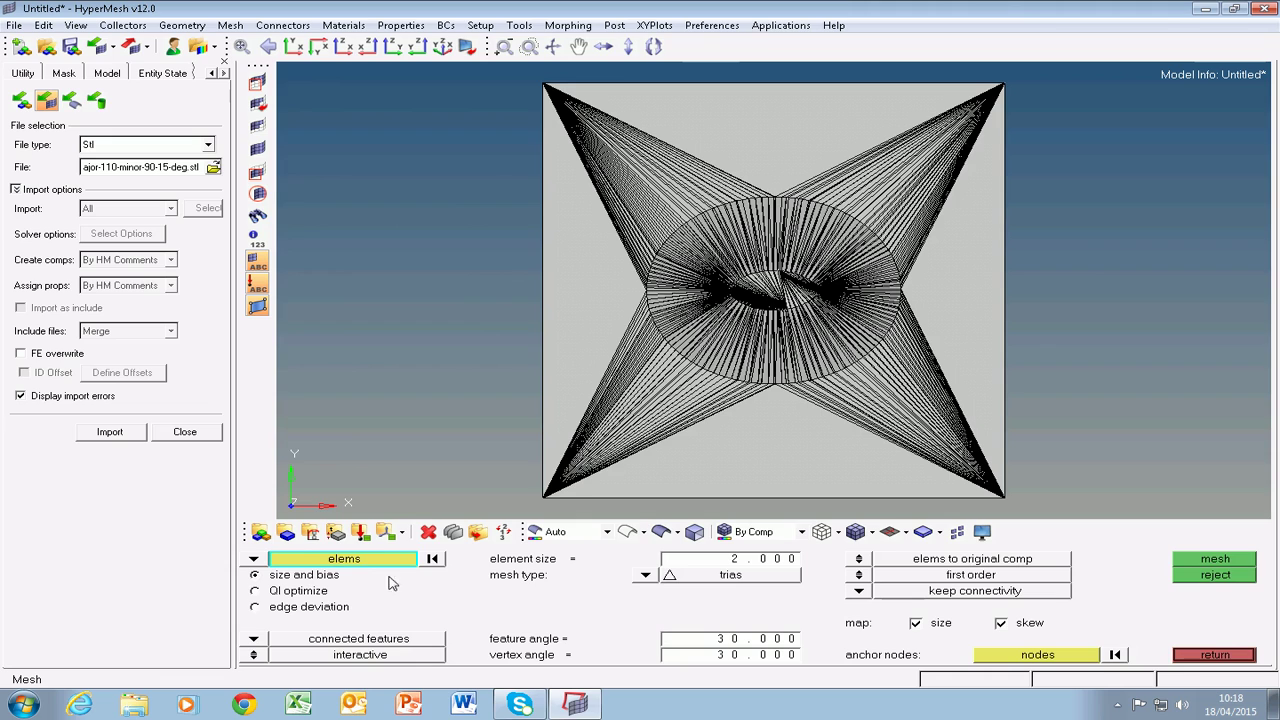
pyautogui.click(360, 566)
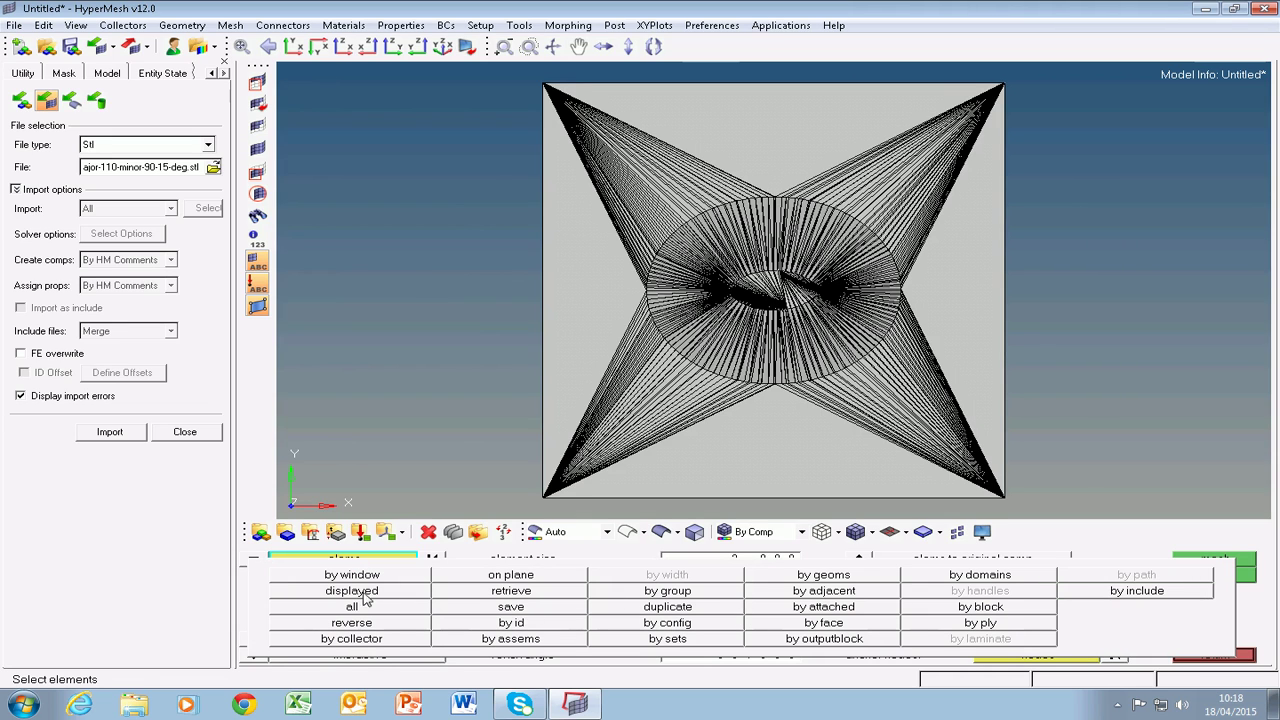
pyautogui.click(348, 604)
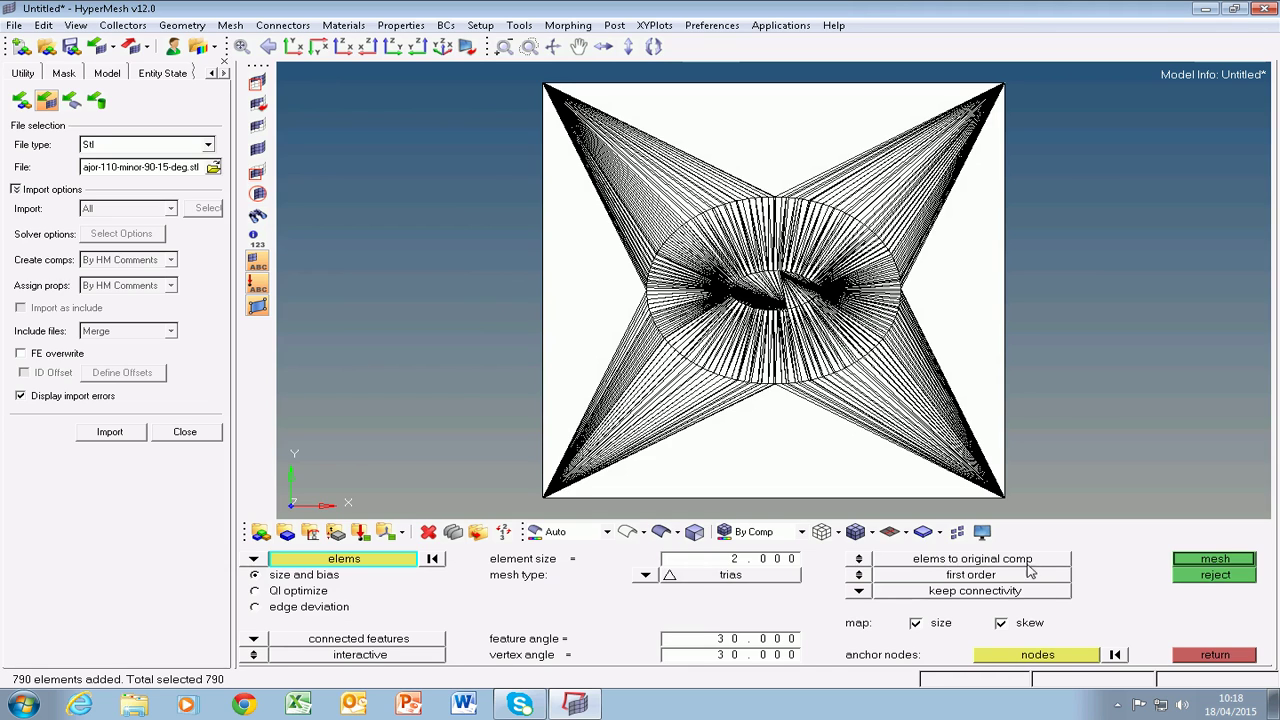
pyautogui.click(1192, 566)
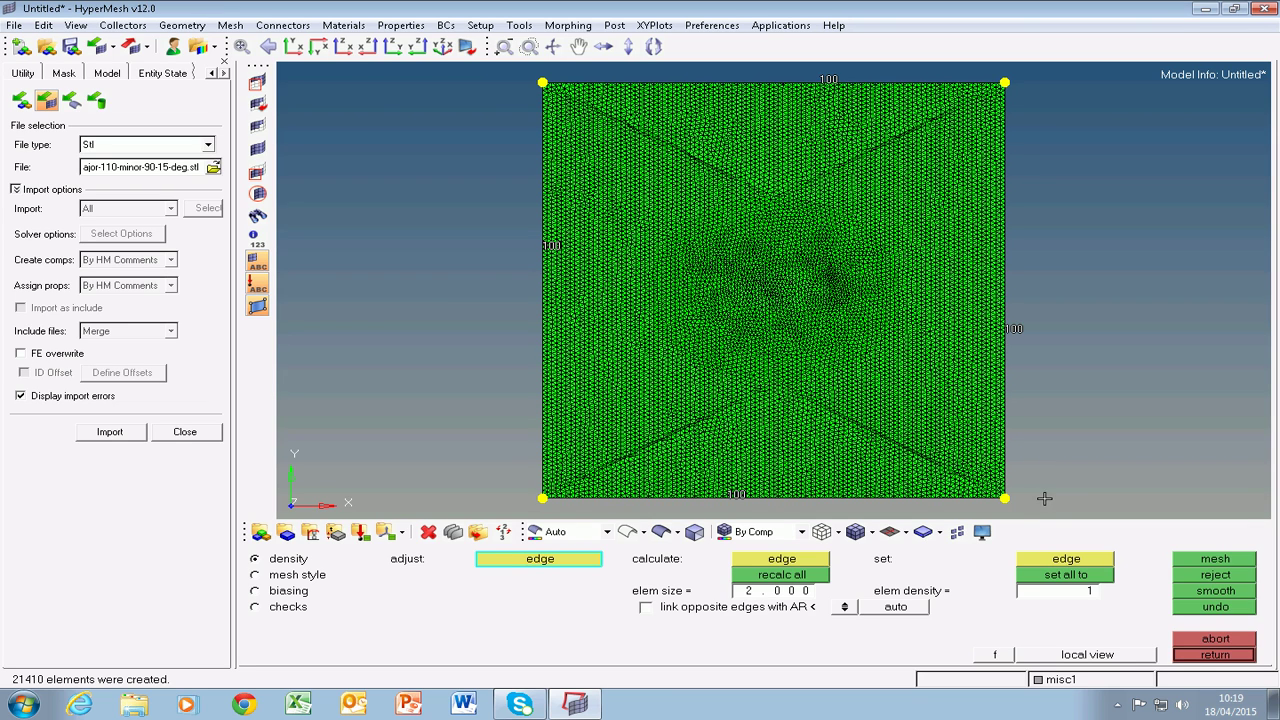
pyautogui.click(1201, 658)
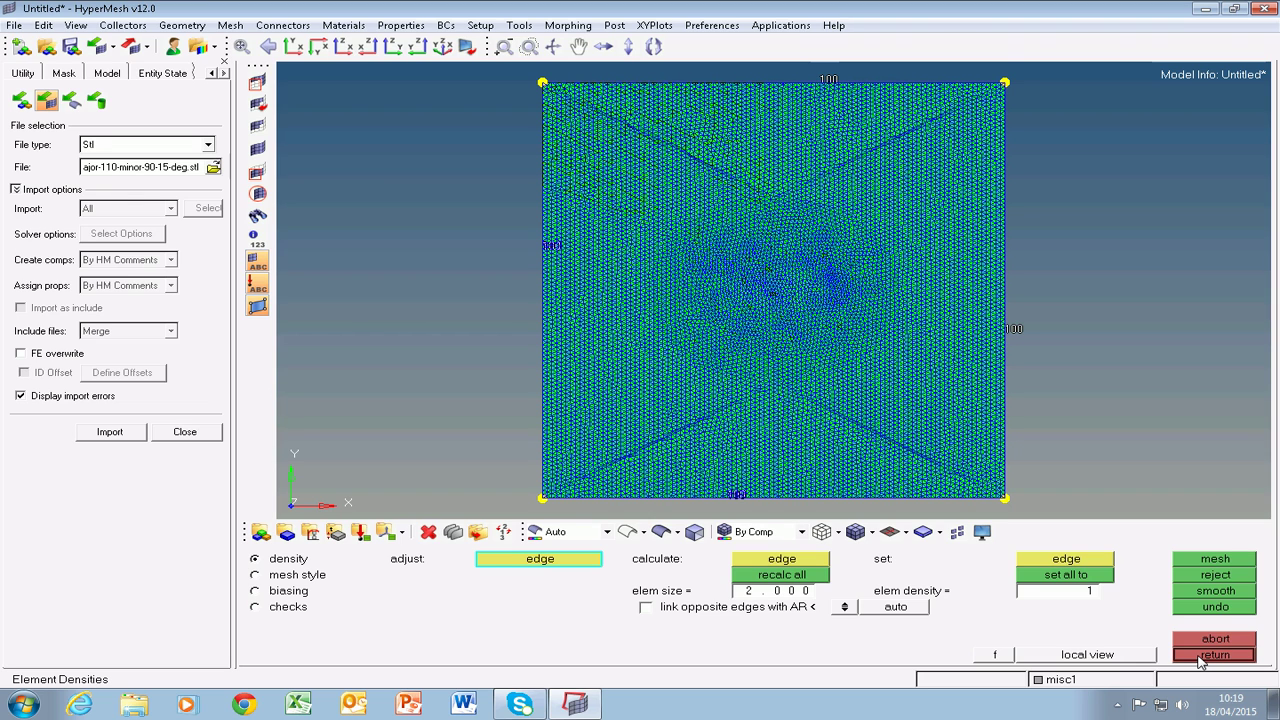
pyautogui.click(1213, 655)
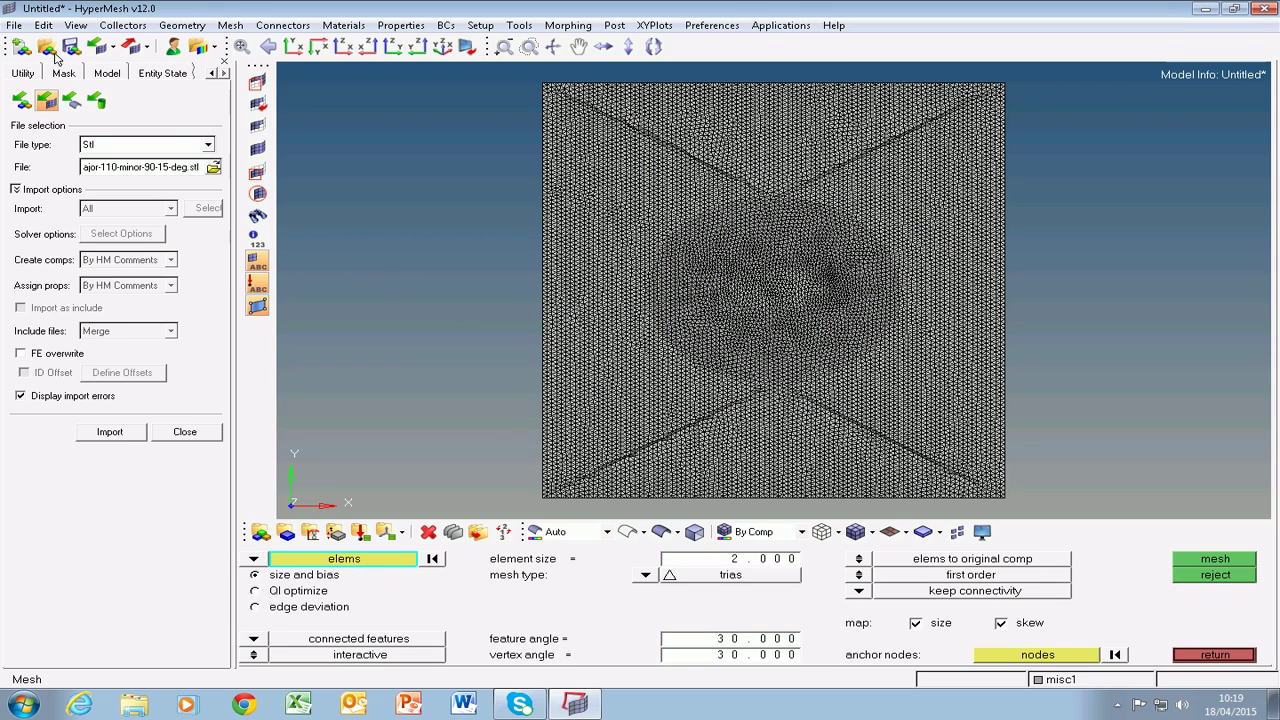
# Start a new model, discarding all current data, and import the same 15-deg ellipse STL file again
pyautogui.click(14, 25)
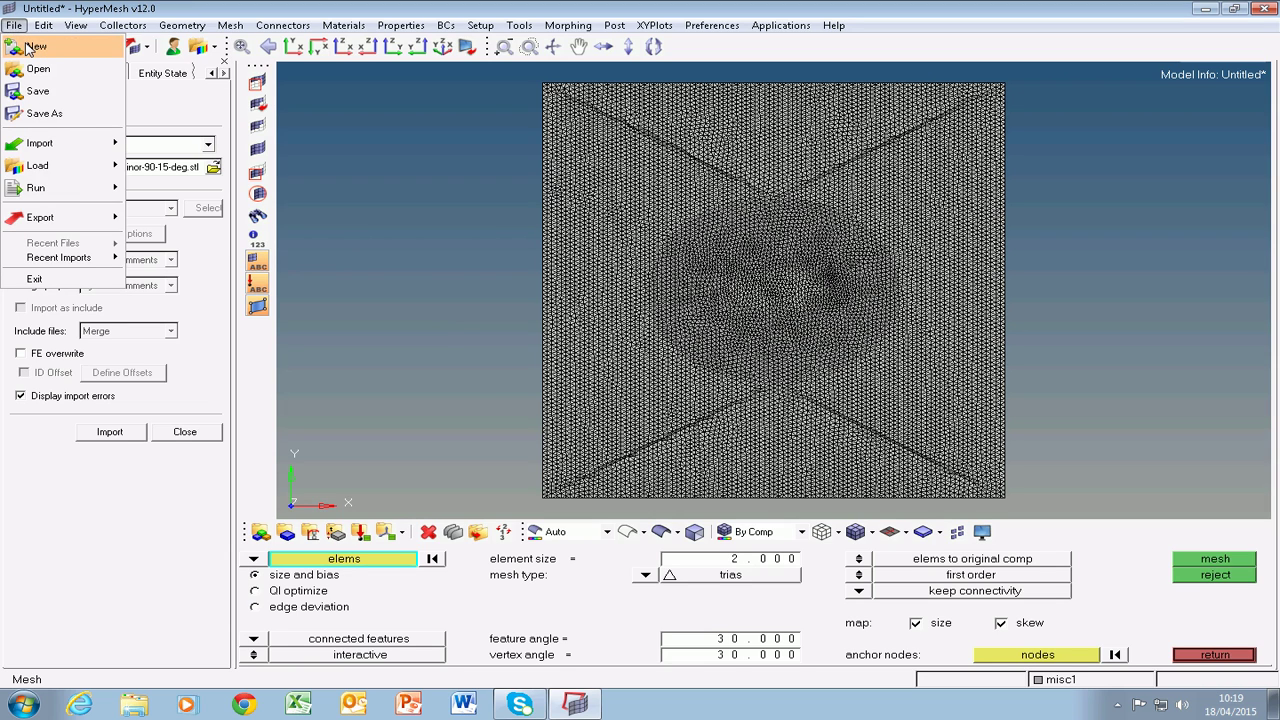
pyautogui.click(30, 47)
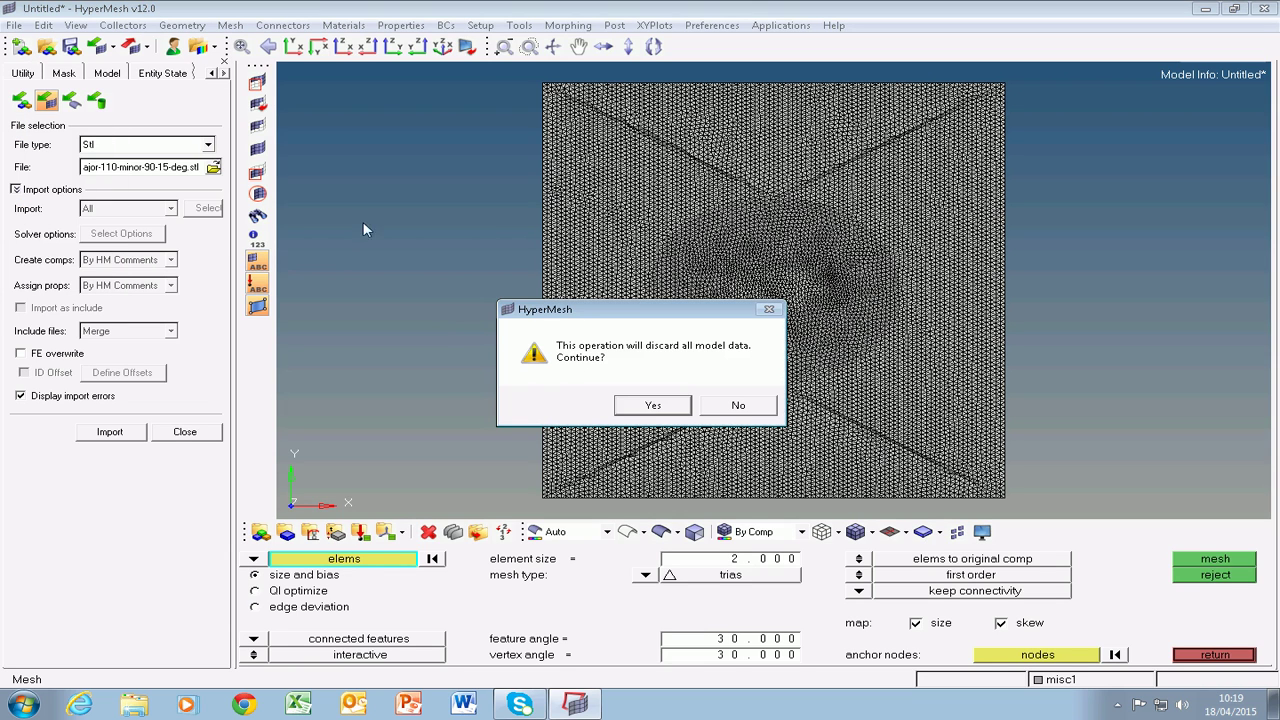
pyautogui.click(652, 406)
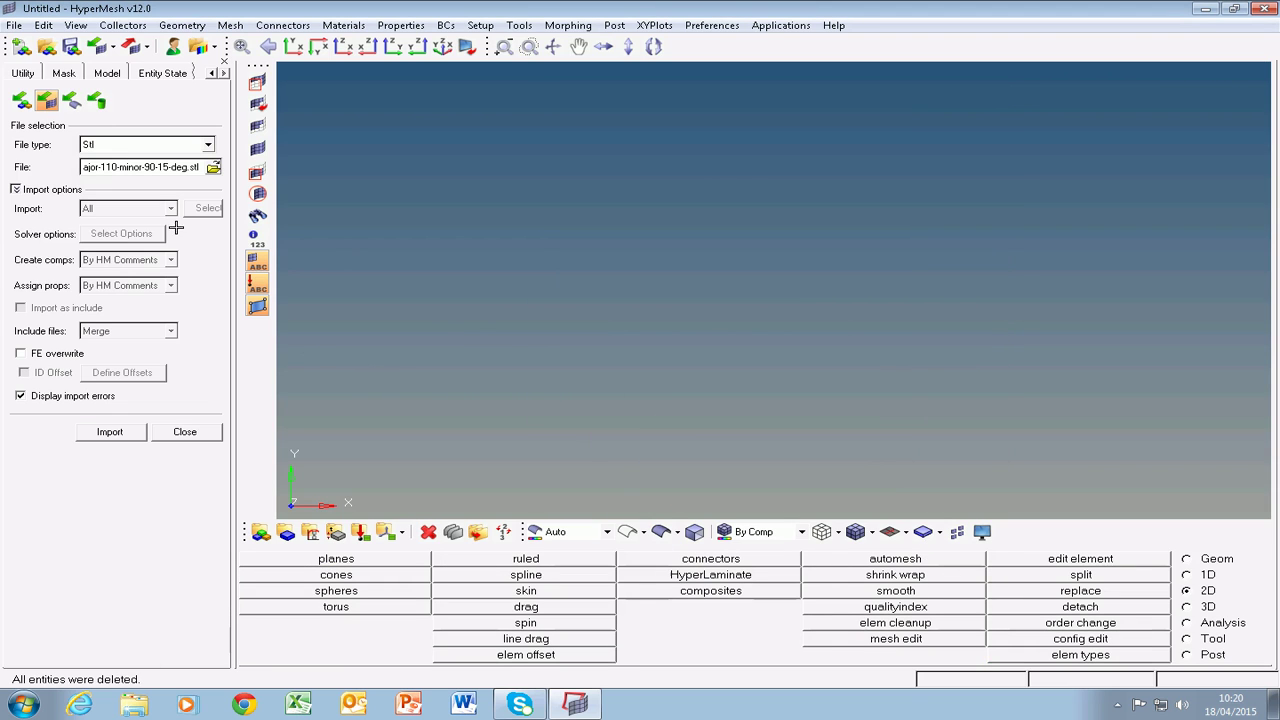
pyautogui.click(112, 440)
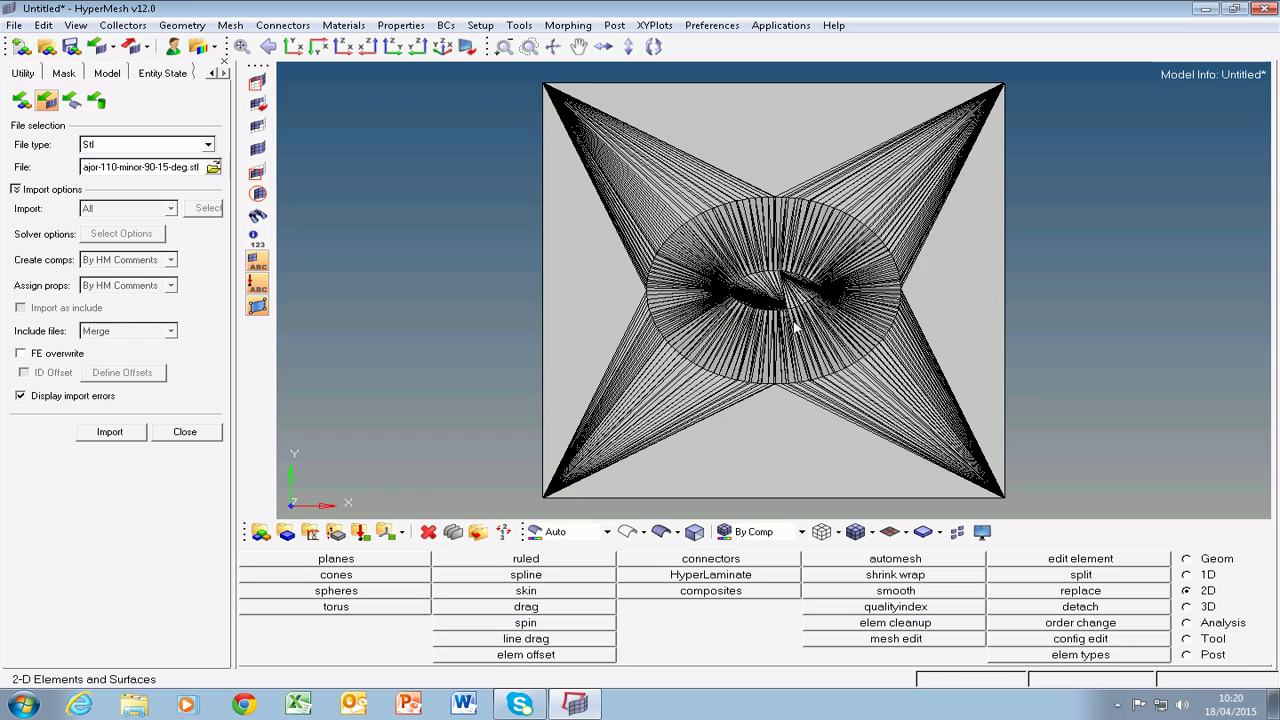
# Create a surface from the flat outer elements around the ellipse, selecting them on a z-axis plane through a node on the outer rim
pyautogui.click(1187, 560)
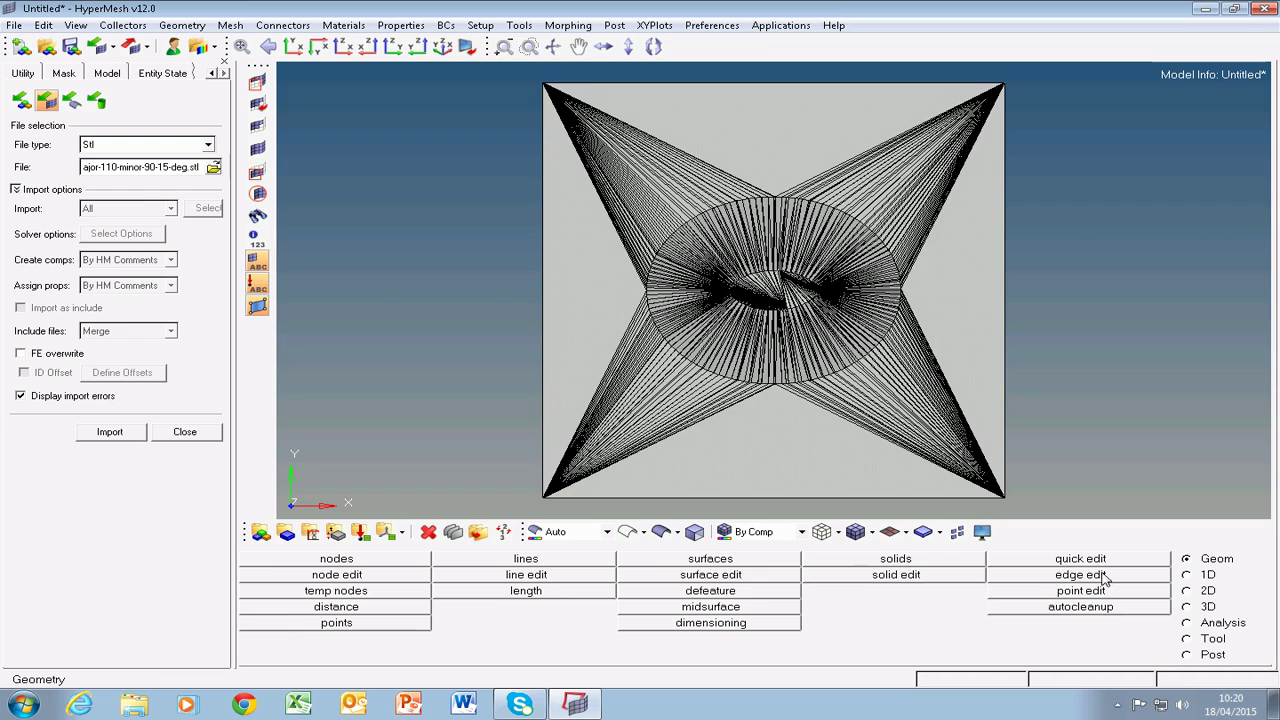
pyautogui.click(714, 561)
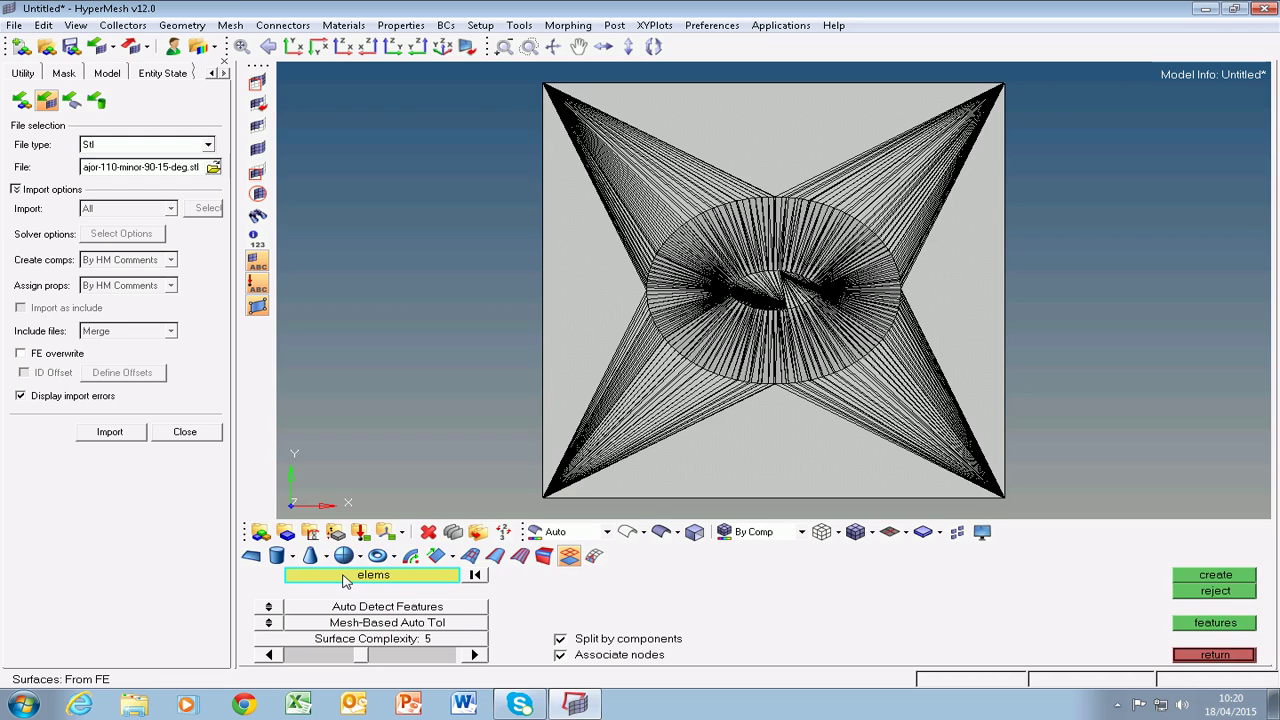
pyautogui.click(343, 580)
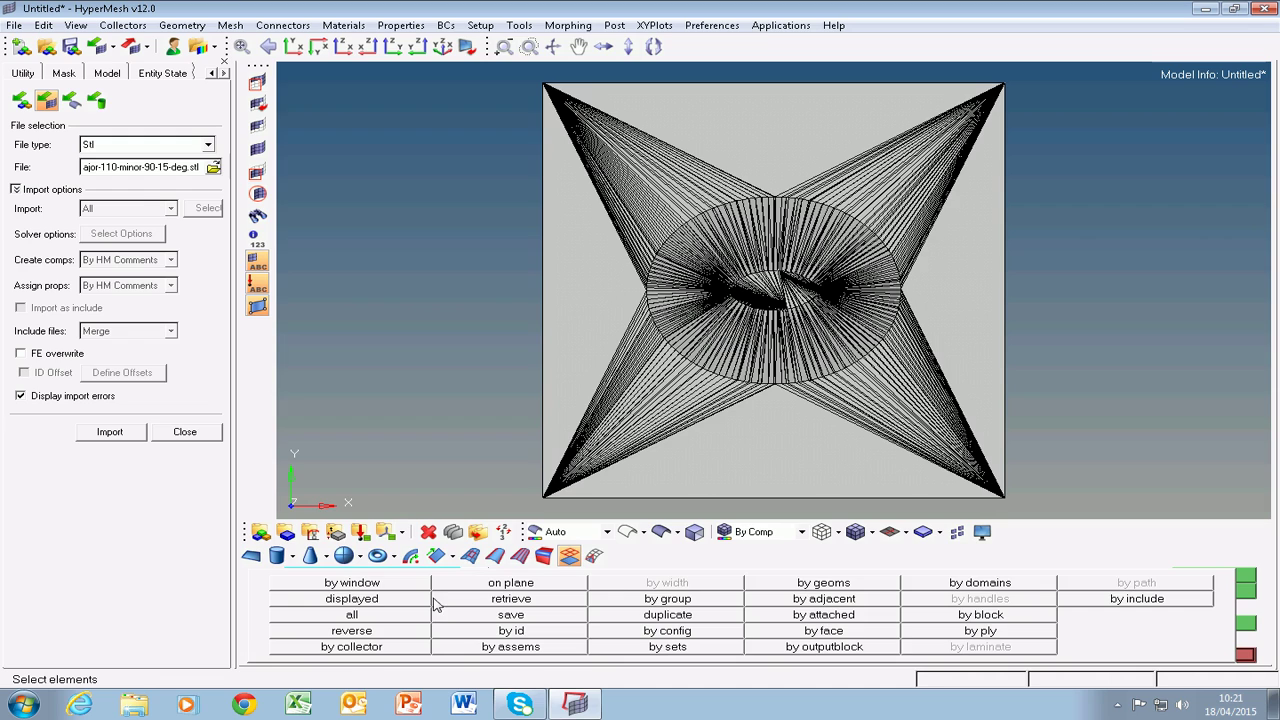
pyautogui.click(667, 578)
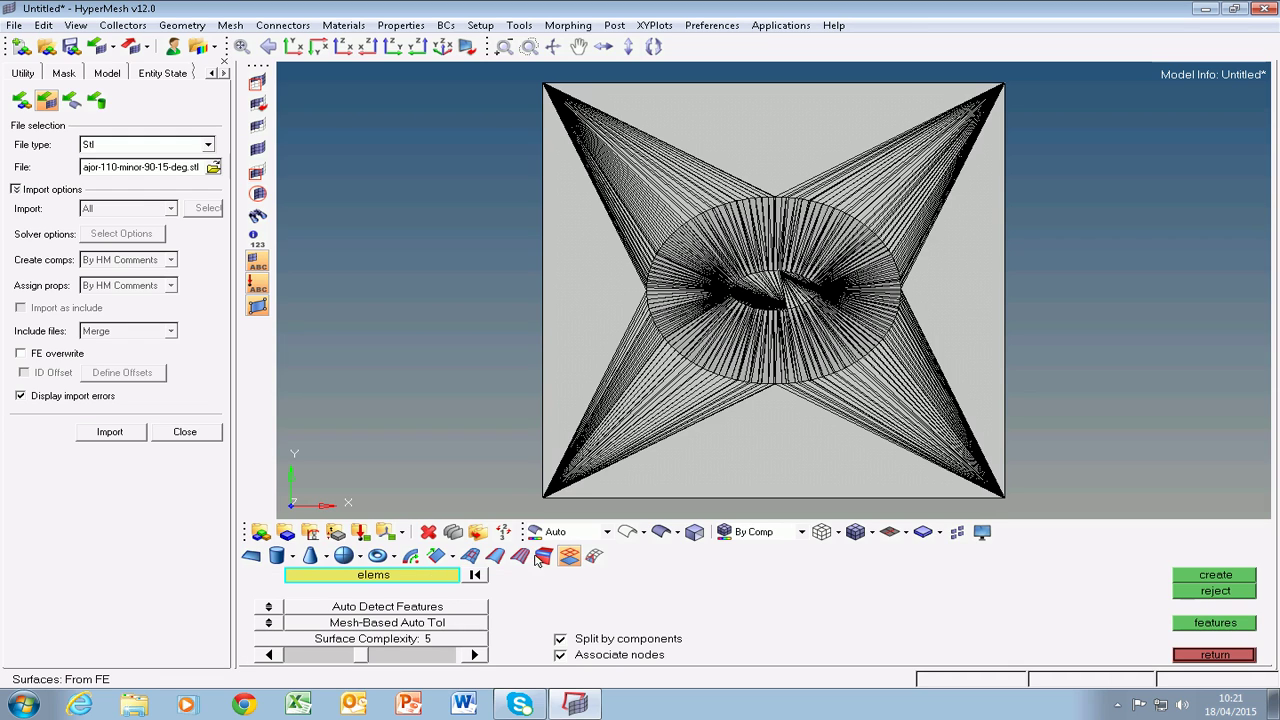
pyautogui.click(574, 320)
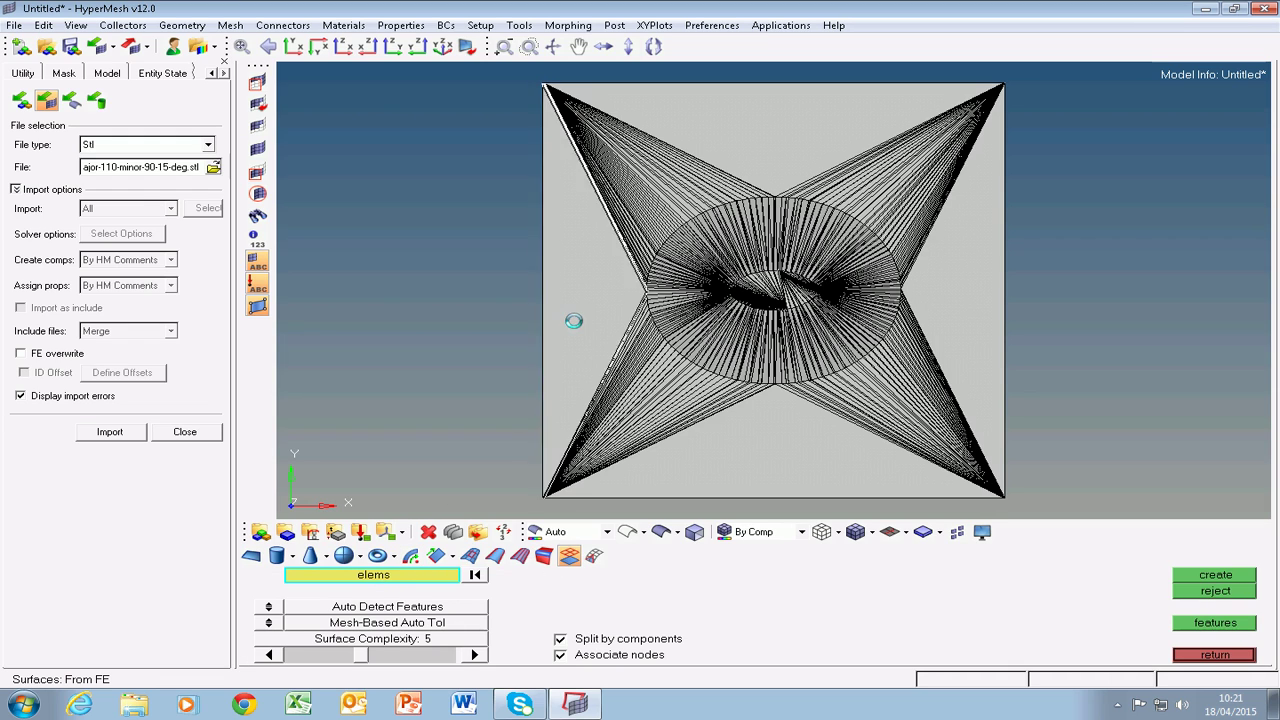
pyautogui.click(318, 580)
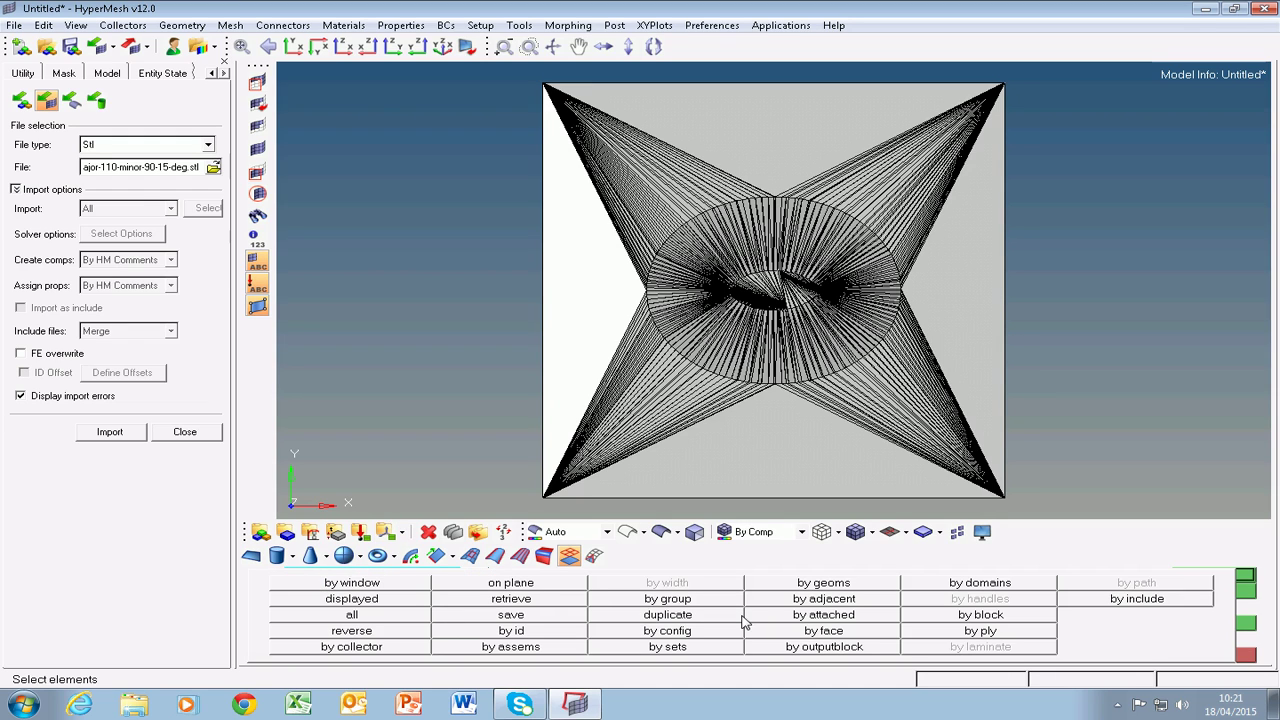
pyautogui.click(537, 586)
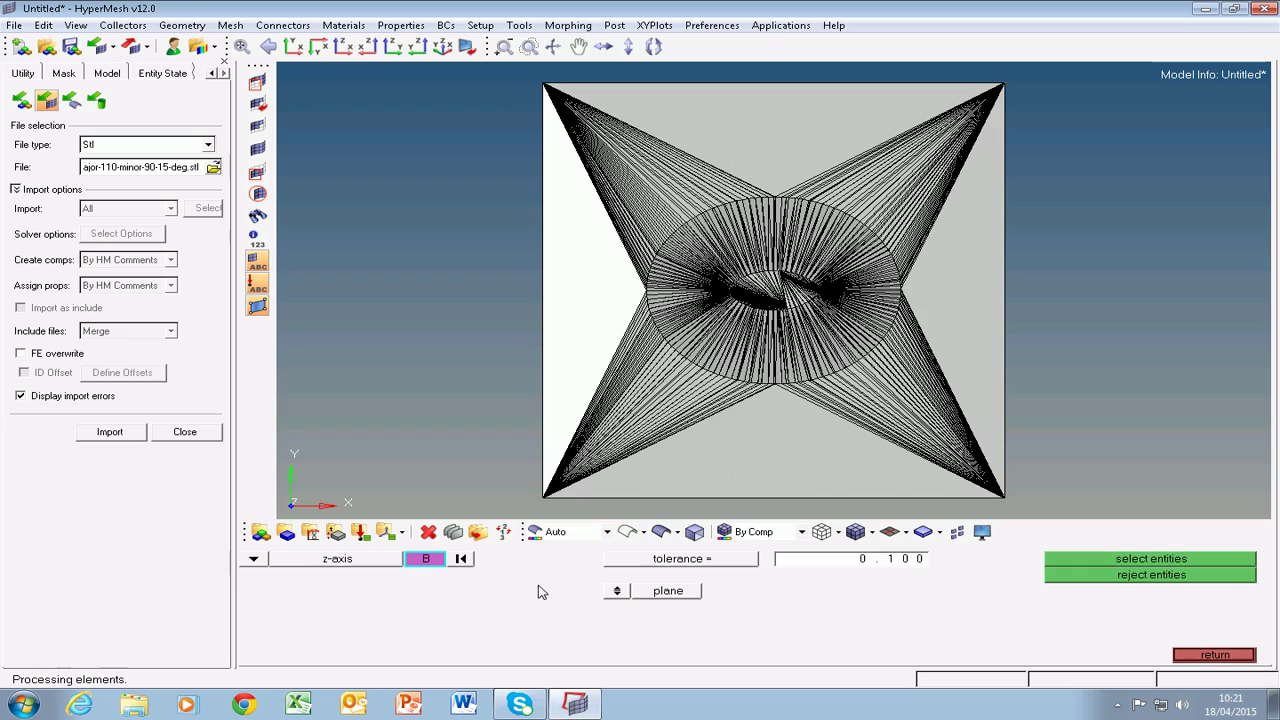
pyautogui.click(586, 320)
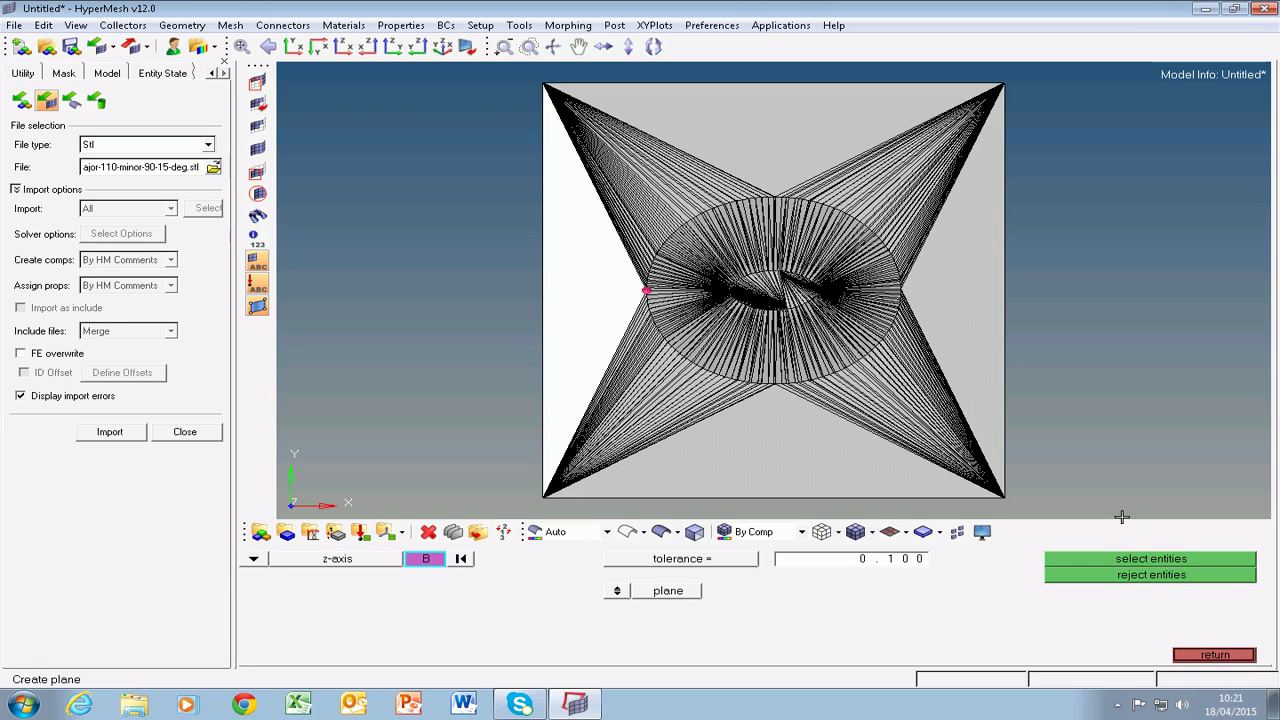
pyautogui.click(1137, 566)
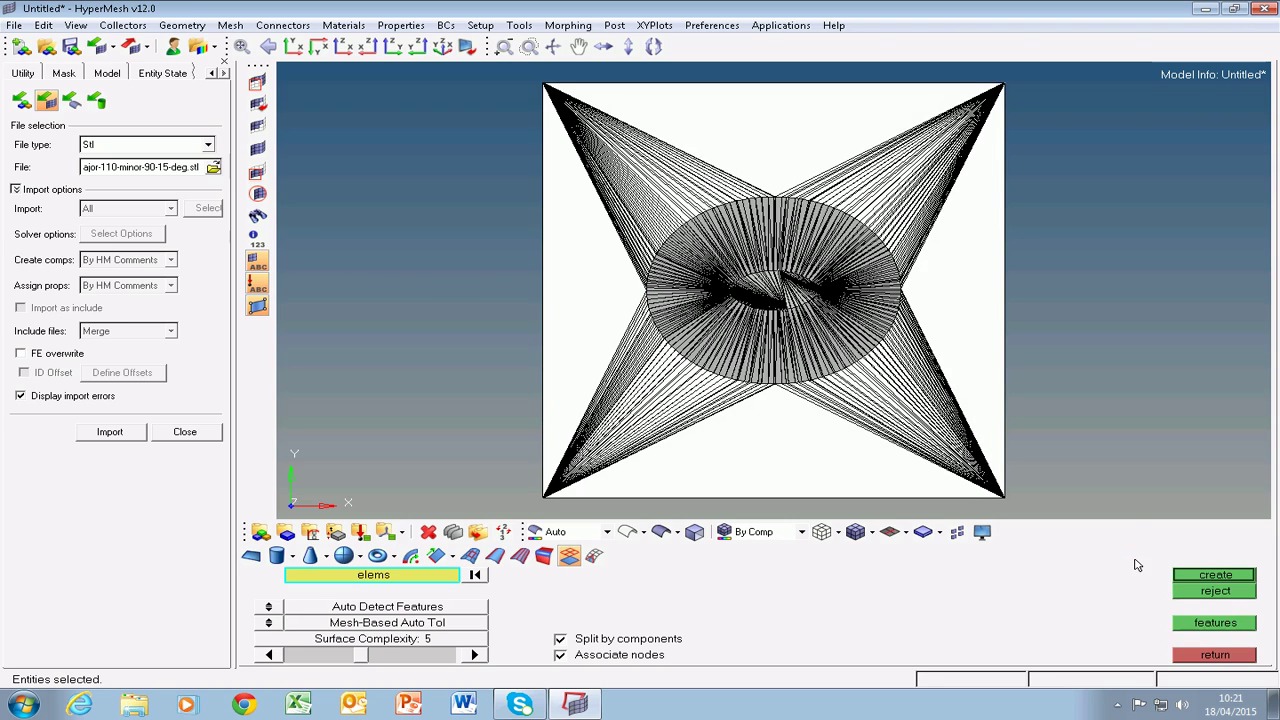
pyautogui.click(1216, 576)
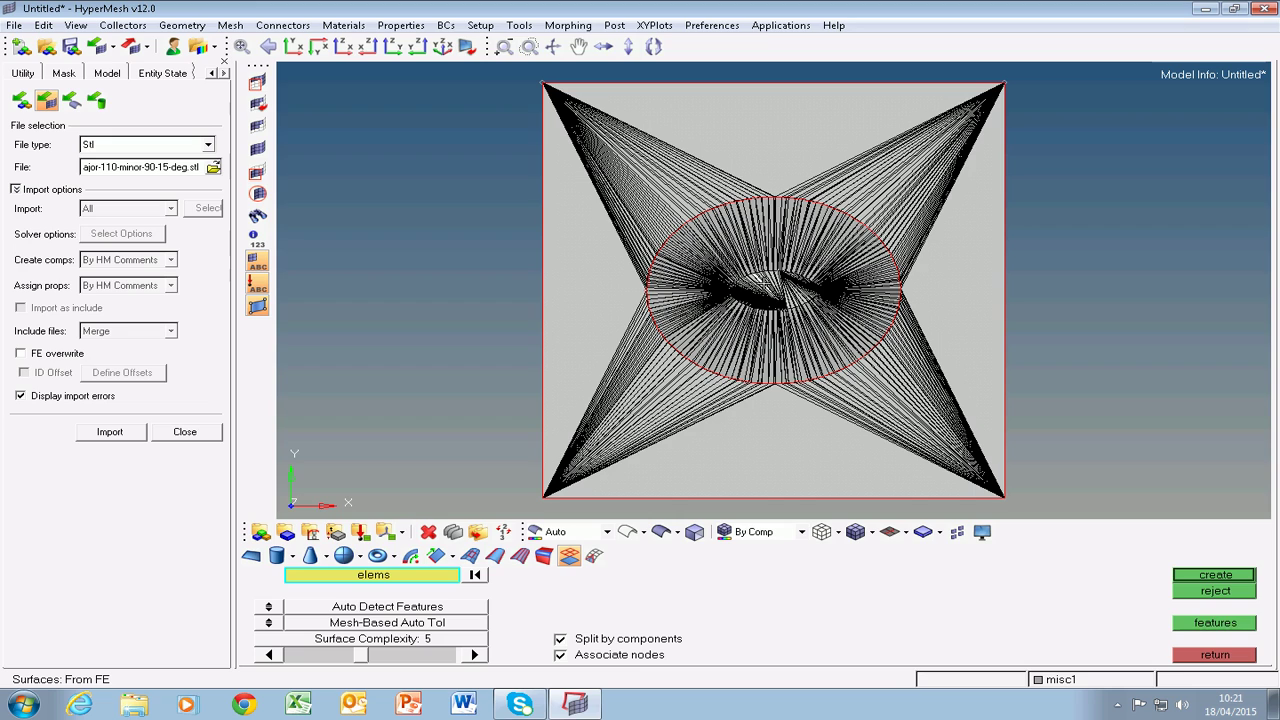
# Create a surface from the flat elements inside the inner ellipse, selecting them on a z-axis plane through a node on the inner rim
pyautogui.click(362, 576)
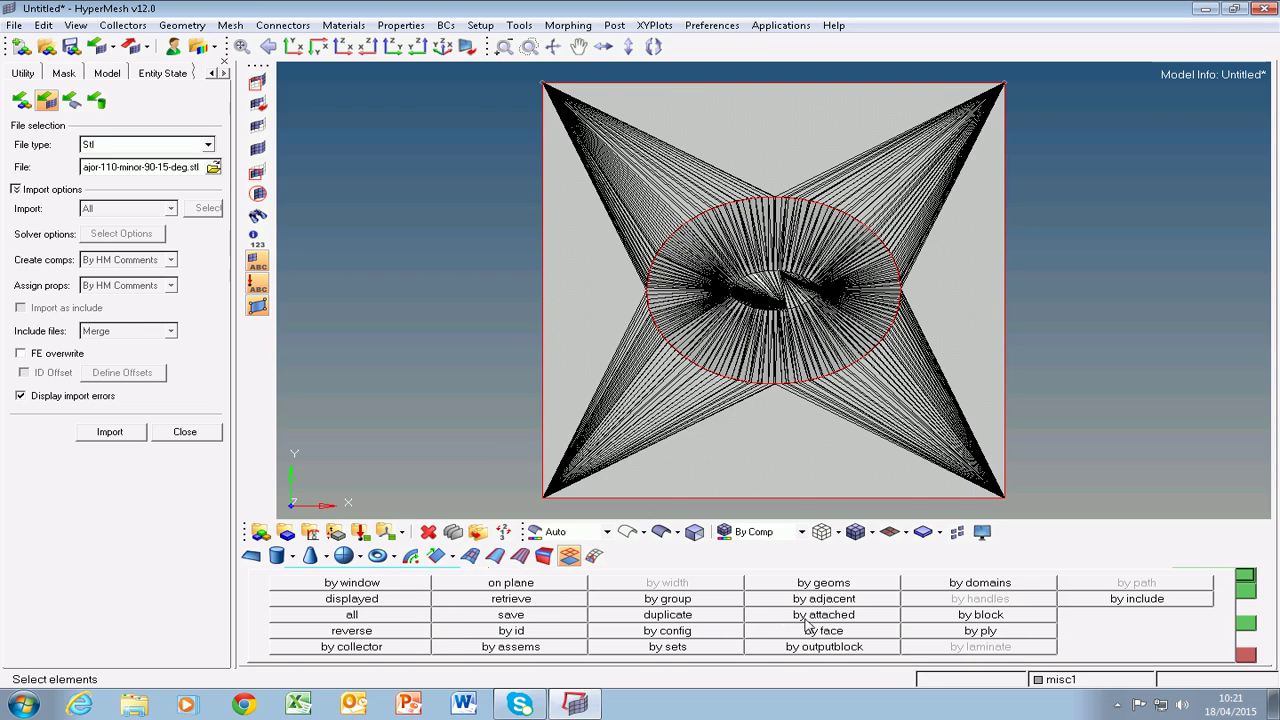
pyautogui.click(532, 586)
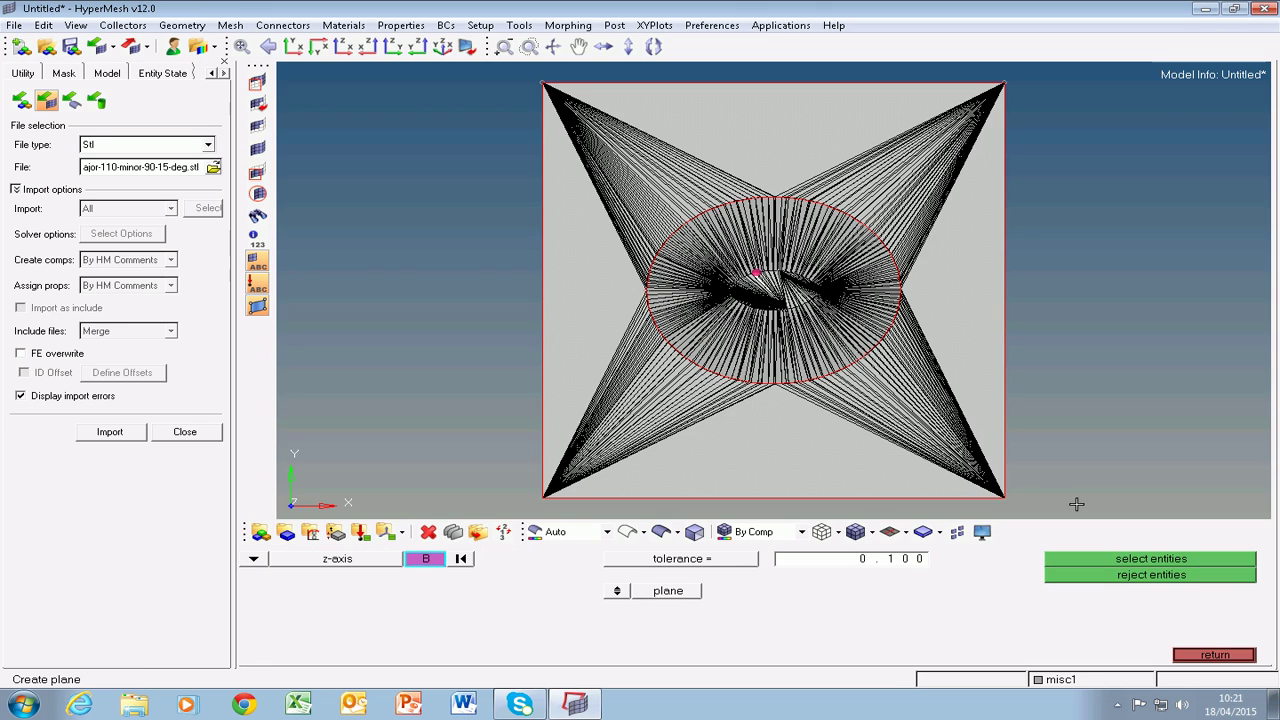
pyautogui.click(1148, 566)
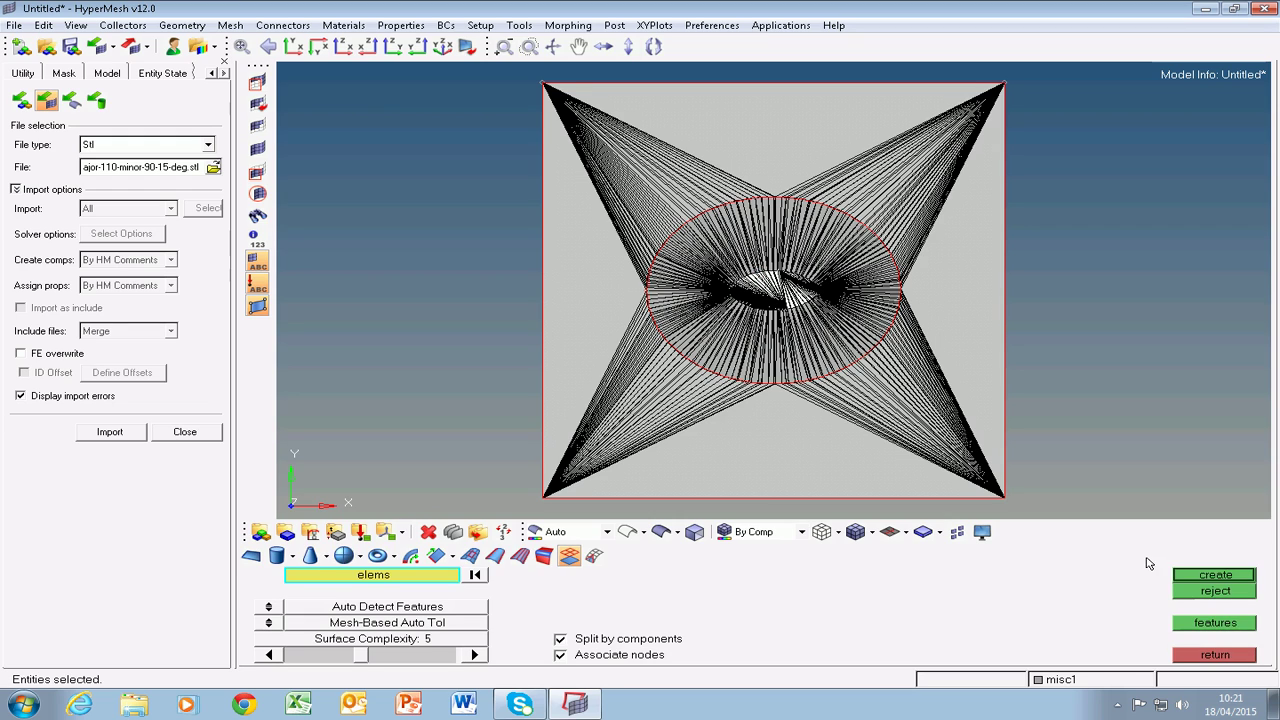
pyautogui.click(1217, 576)
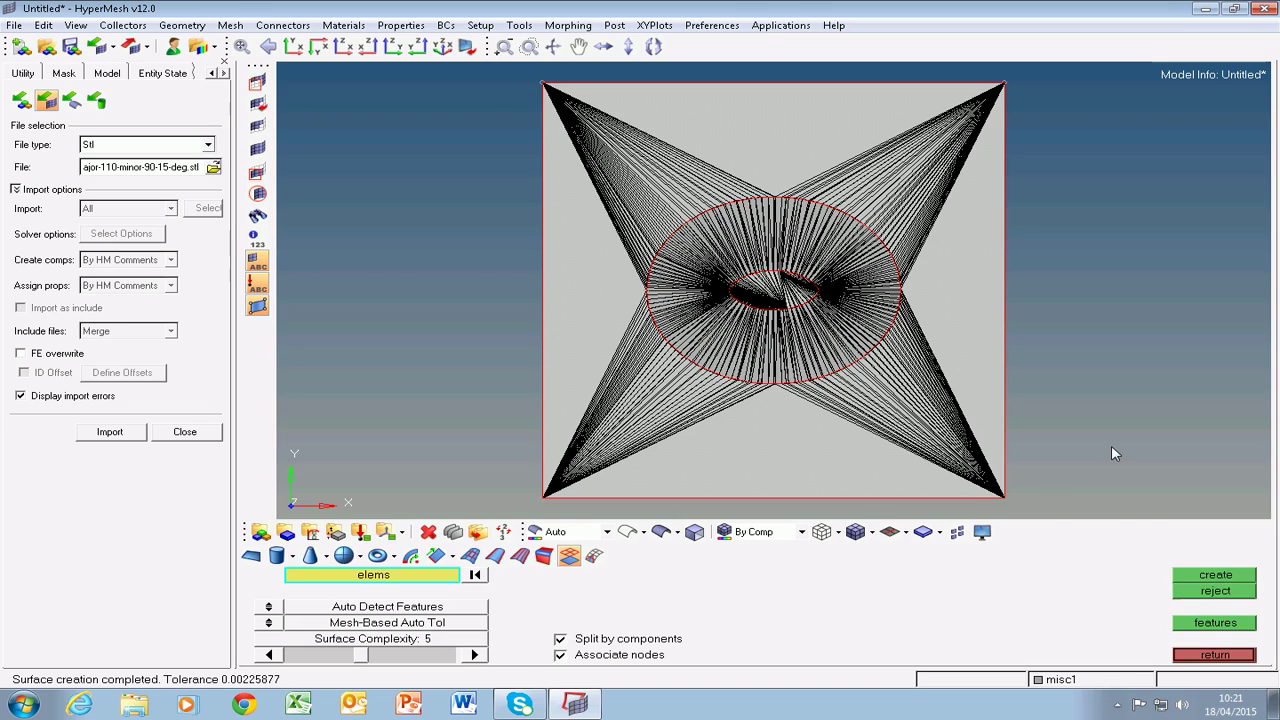
pyautogui.click(1215, 656)
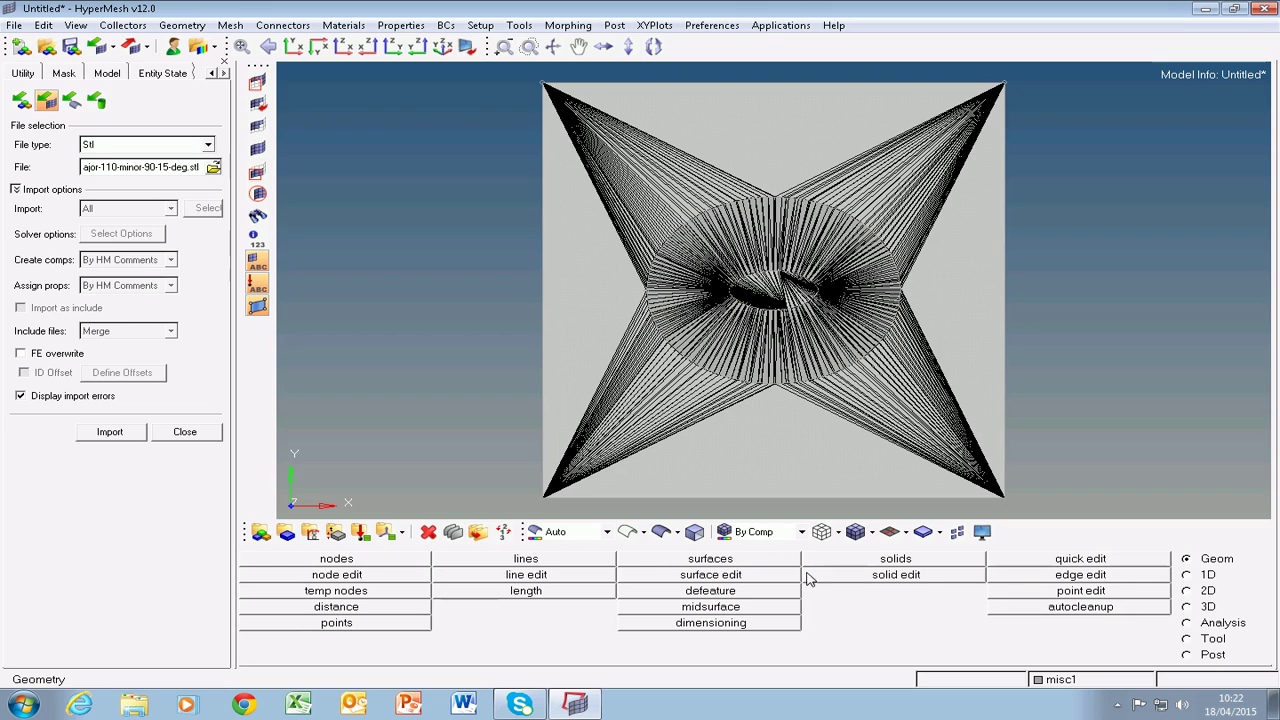
# Delete the flat outer elements around the ellipse, selecting them on a z-axis plane through a node on the outer rim
pyautogui.click(721, 561)
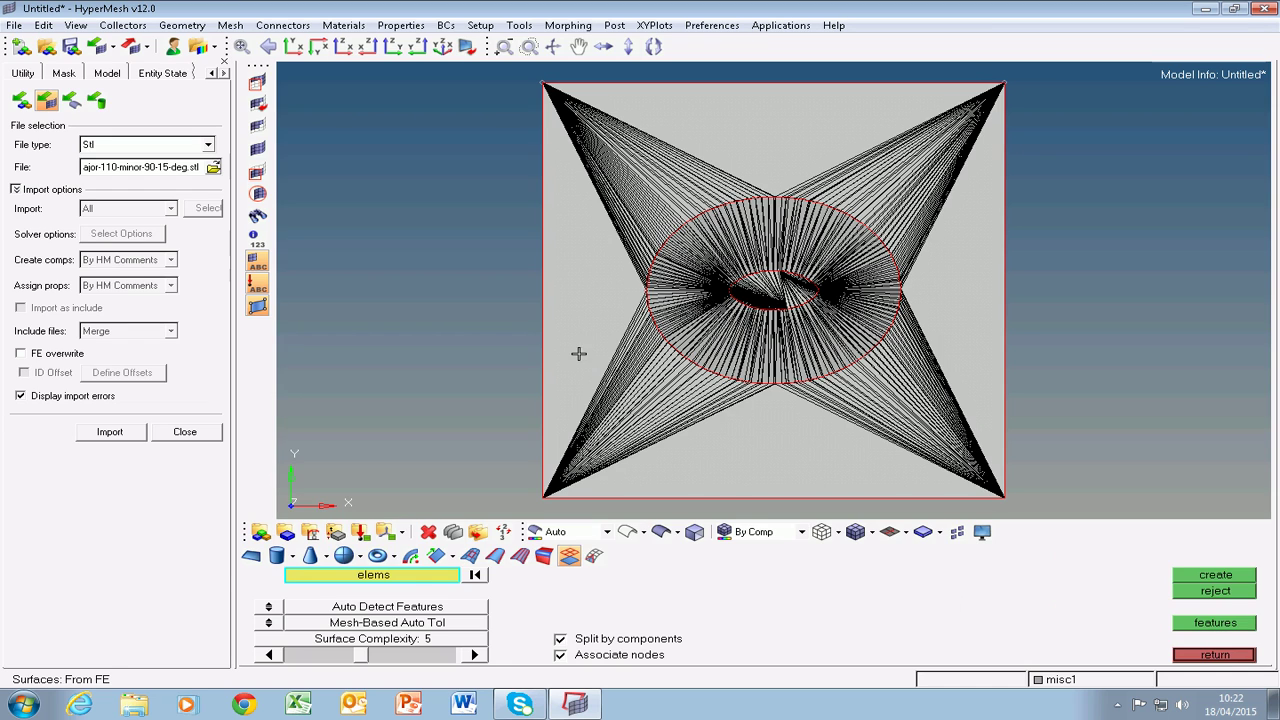
pyautogui.press('F2')
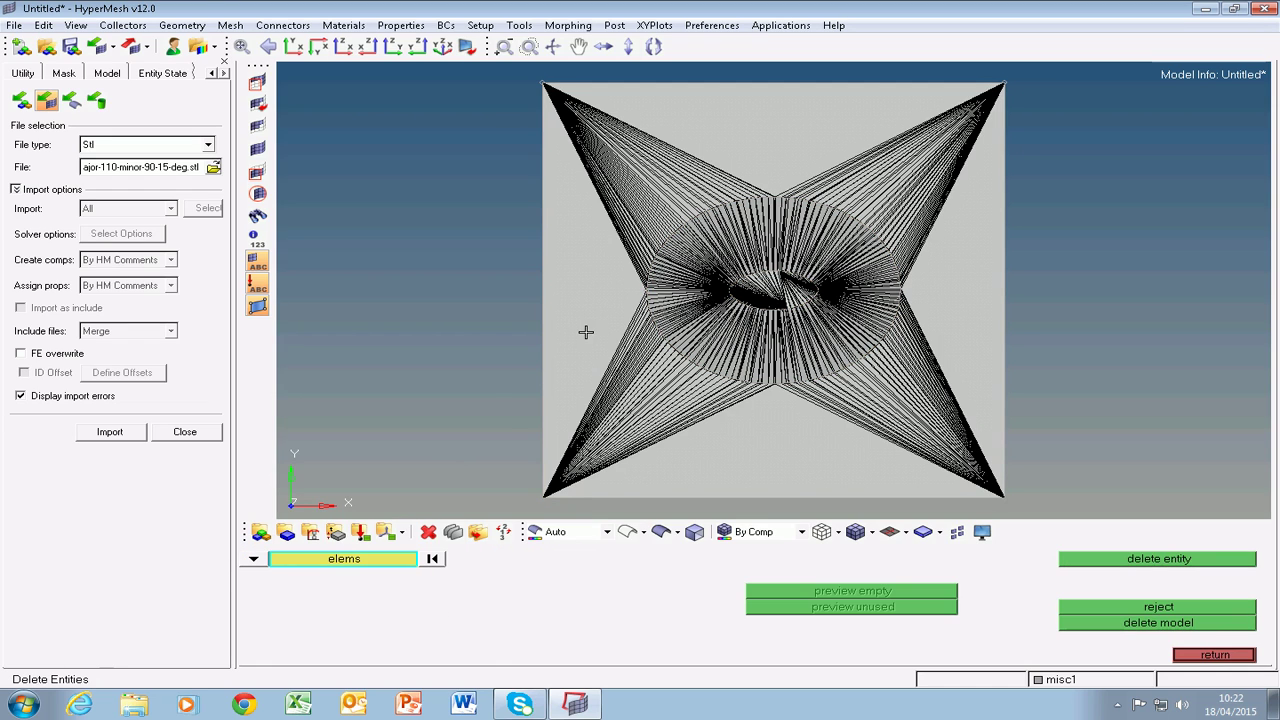
pyautogui.click(585, 332)
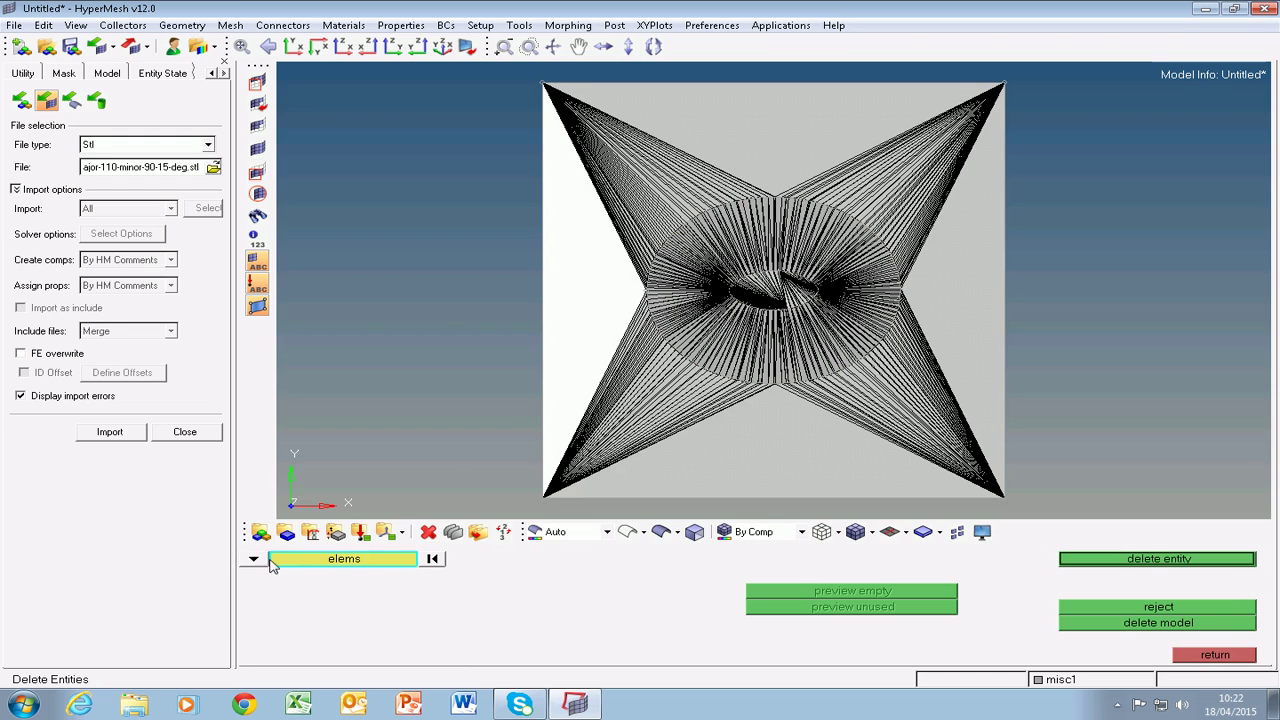
pyautogui.click(305, 565)
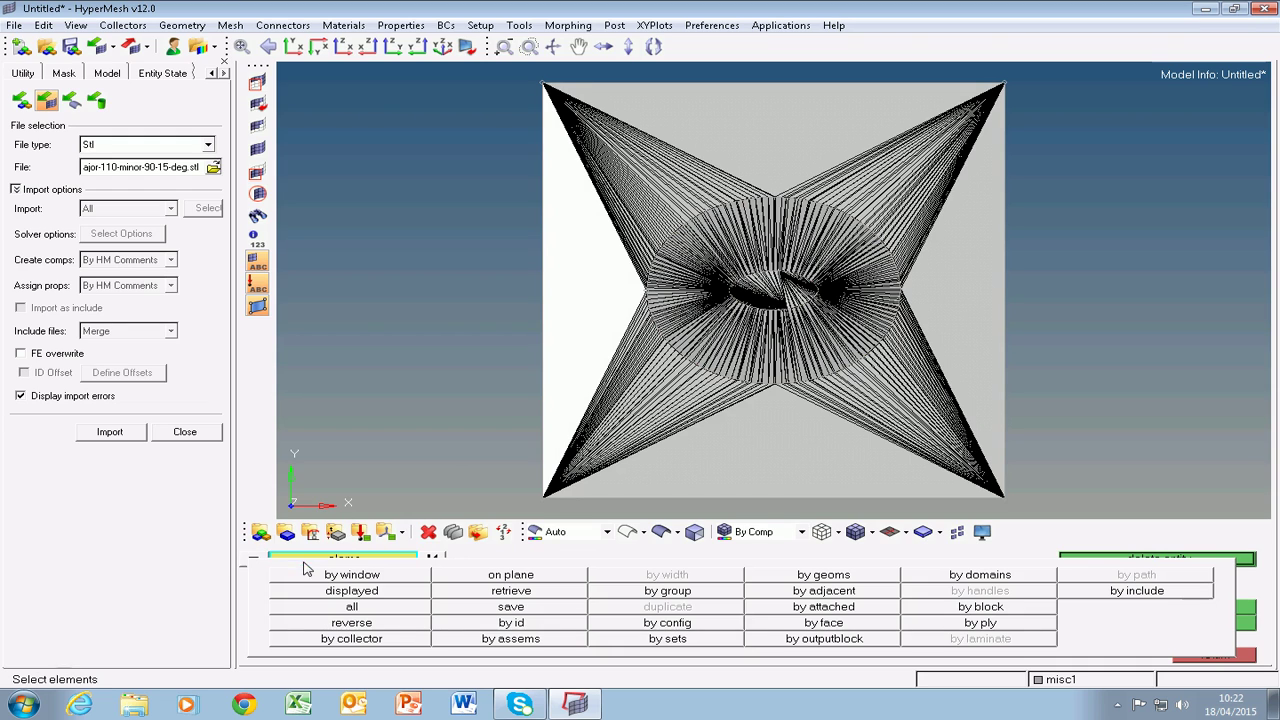
pyautogui.click(472, 578)
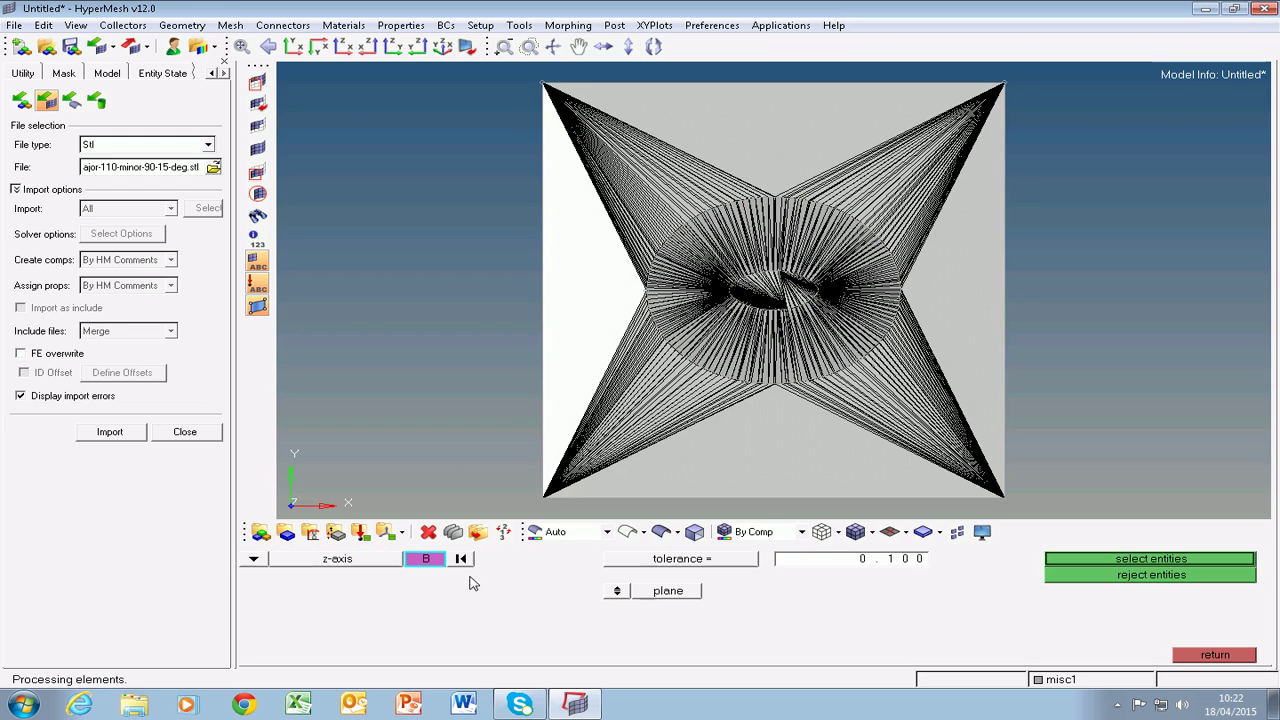
pyautogui.click(613, 288)
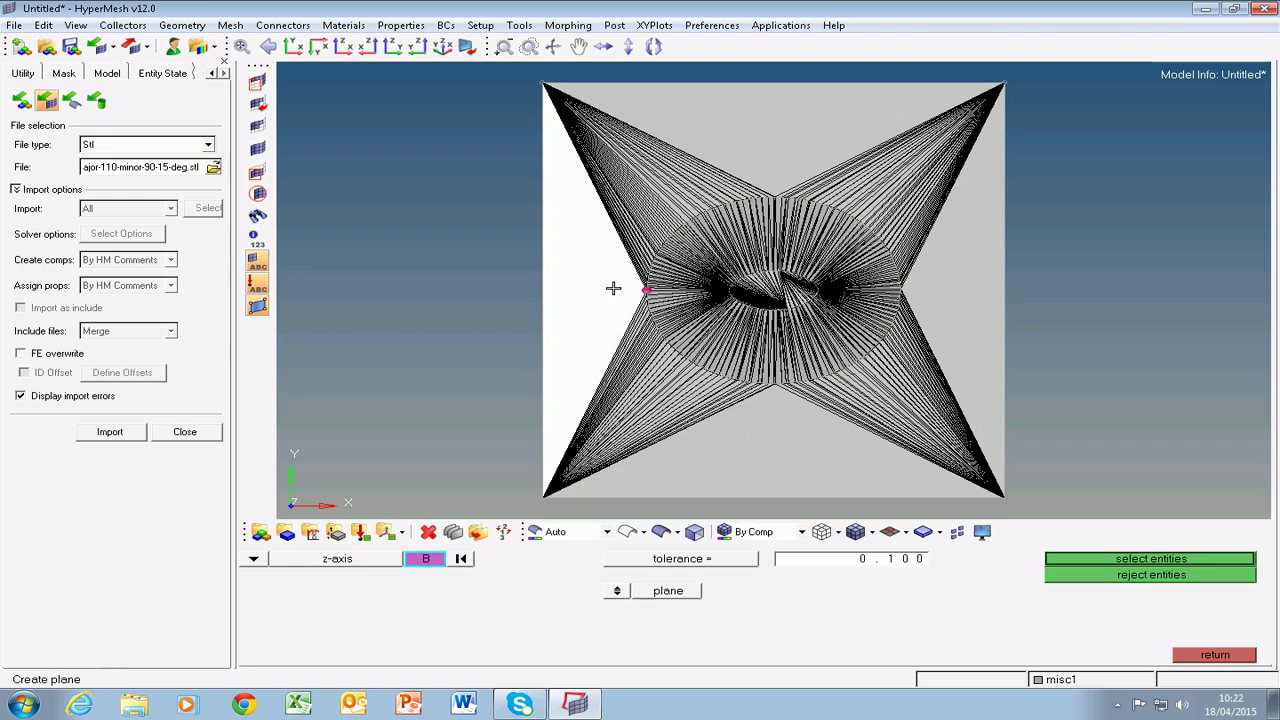
pyautogui.click(1140, 560)
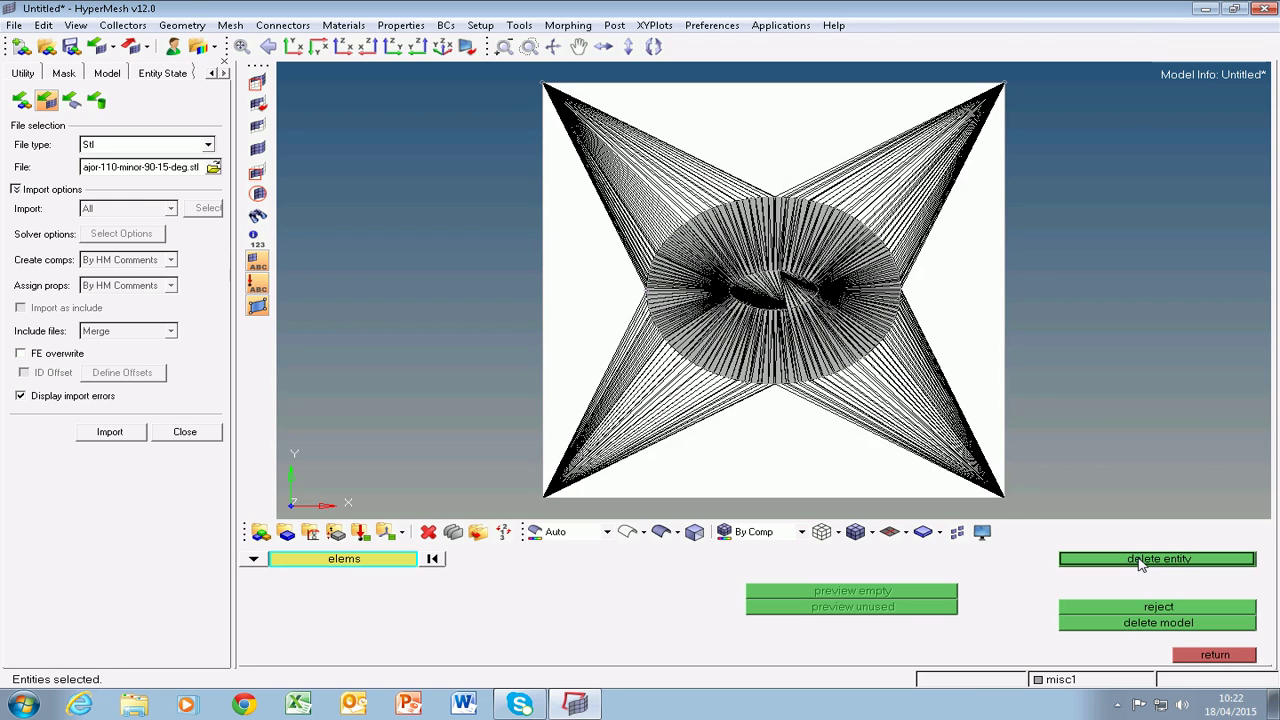
pyautogui.click(1140, 559)
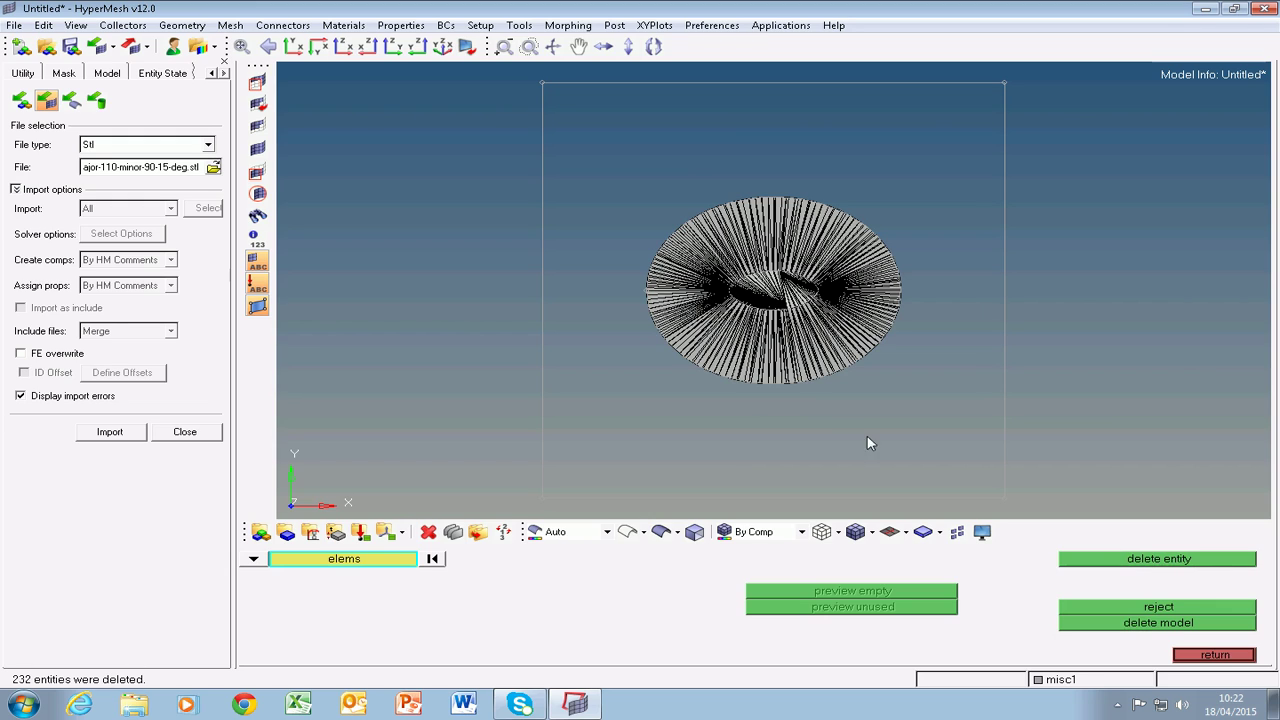
pyautogui.click(1214, 656)
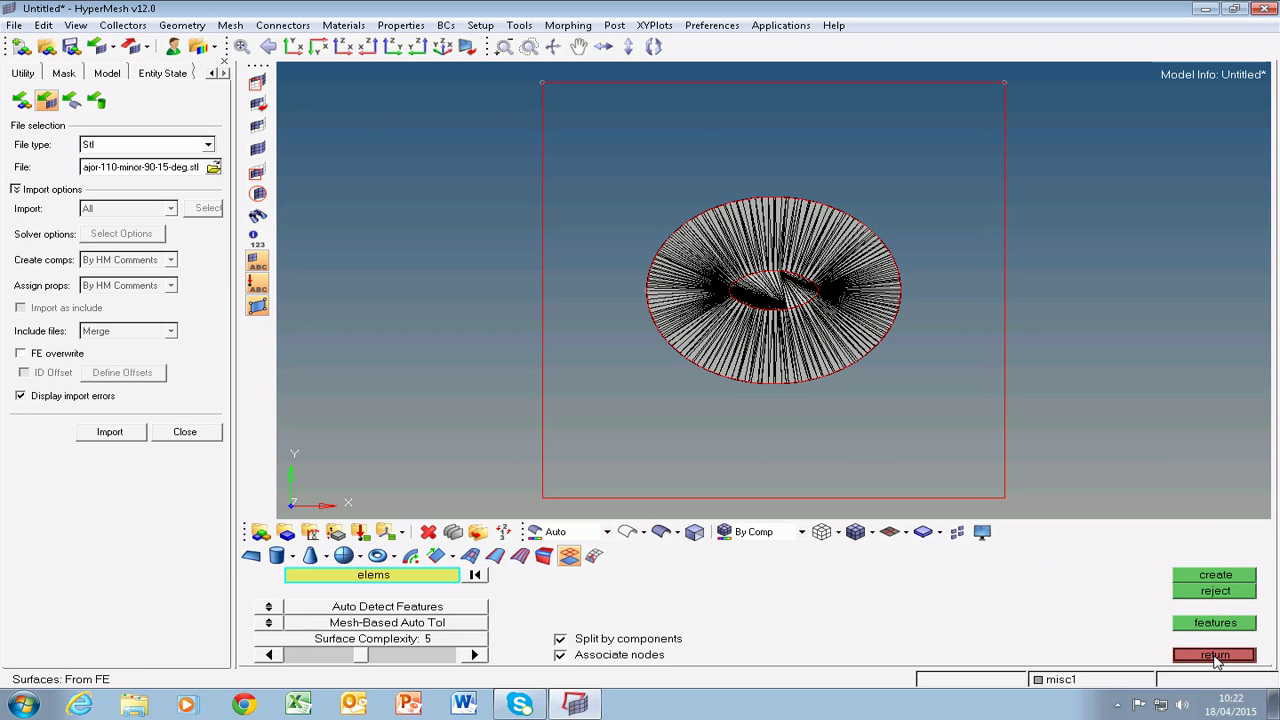
pyautogui.click(1214, 656)
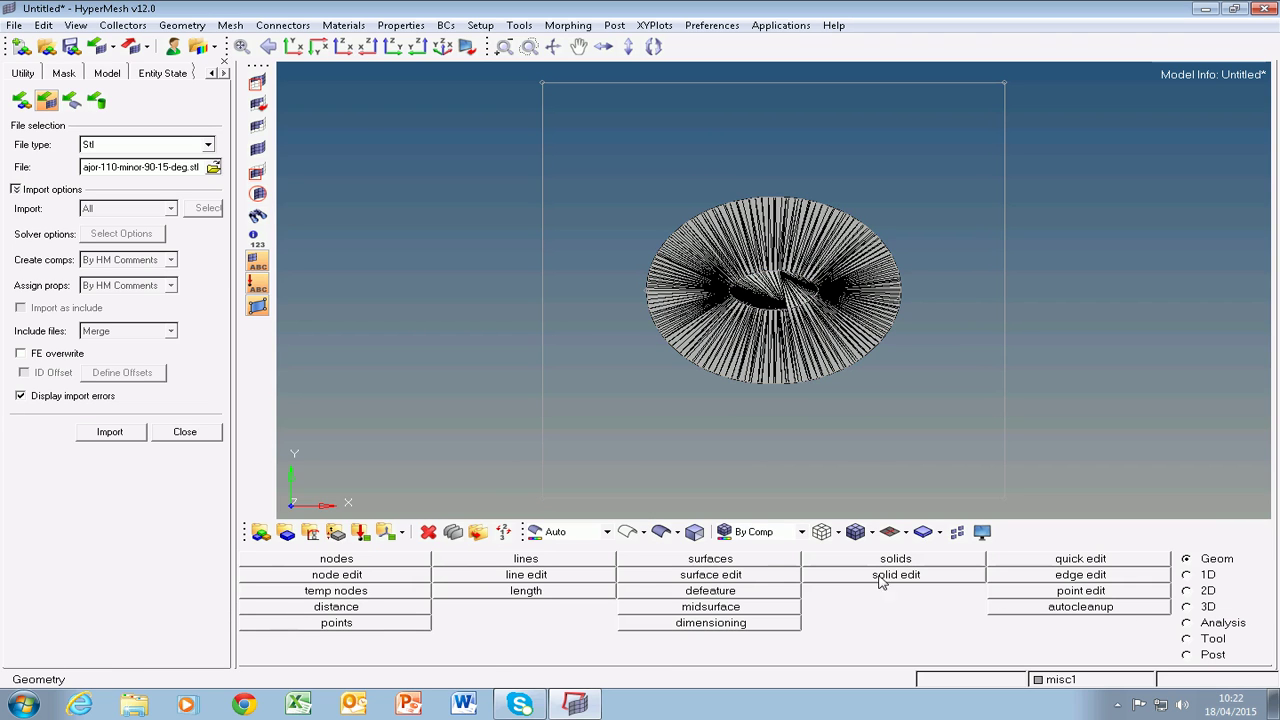
# Delete the flat elements inside the inner ellipse, selecting them on a z-axis plane through a node on the inner rim
pyautogui.click(763, 560)
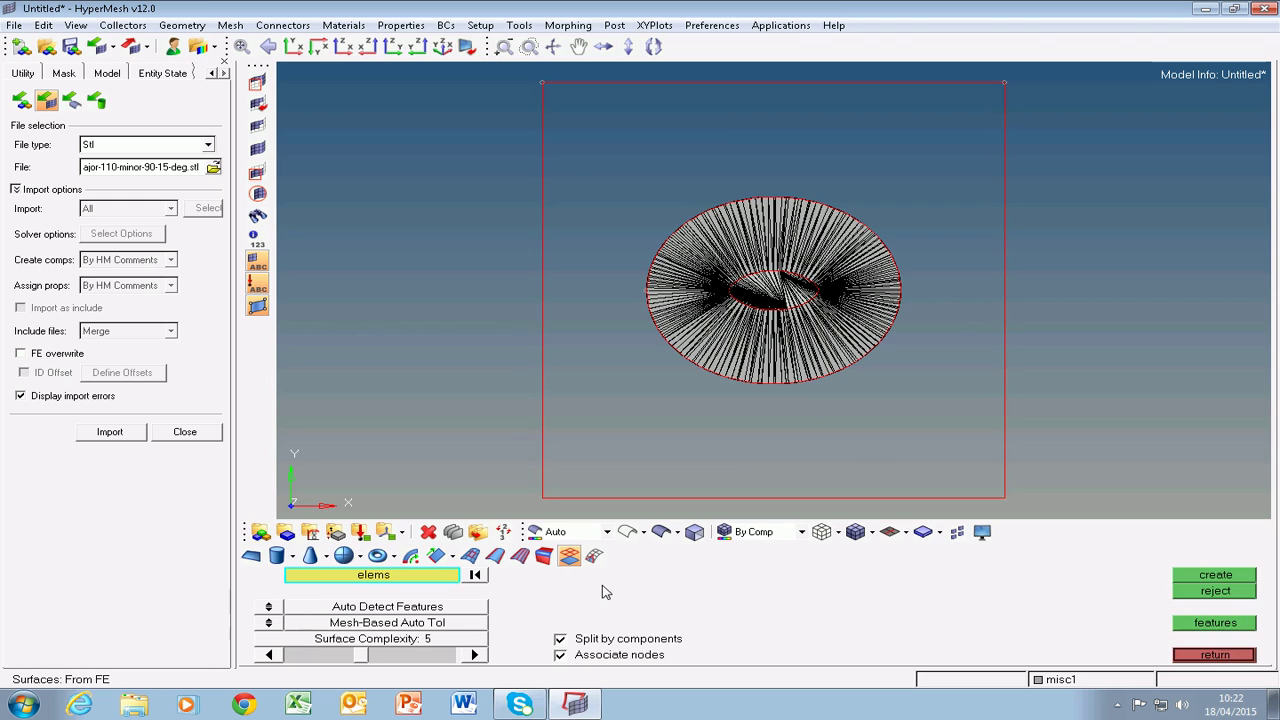
pyautogui.press('F2')
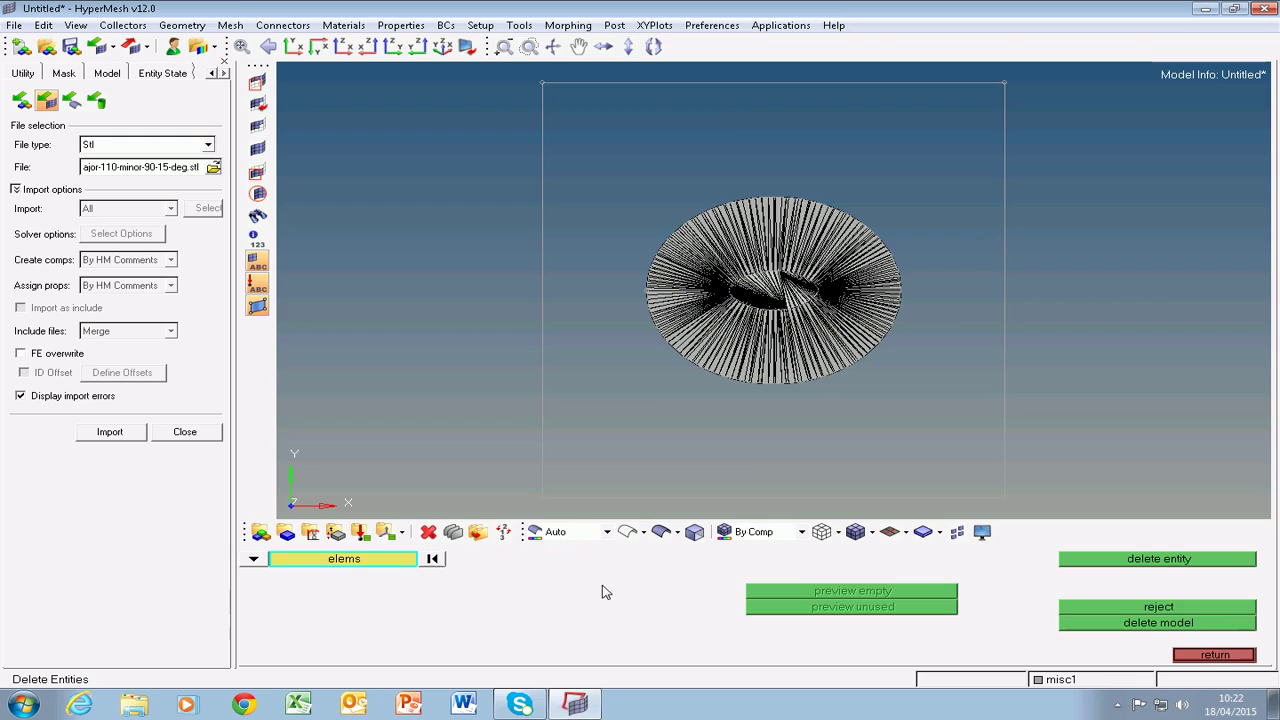
pyautogui.click(763, 289)
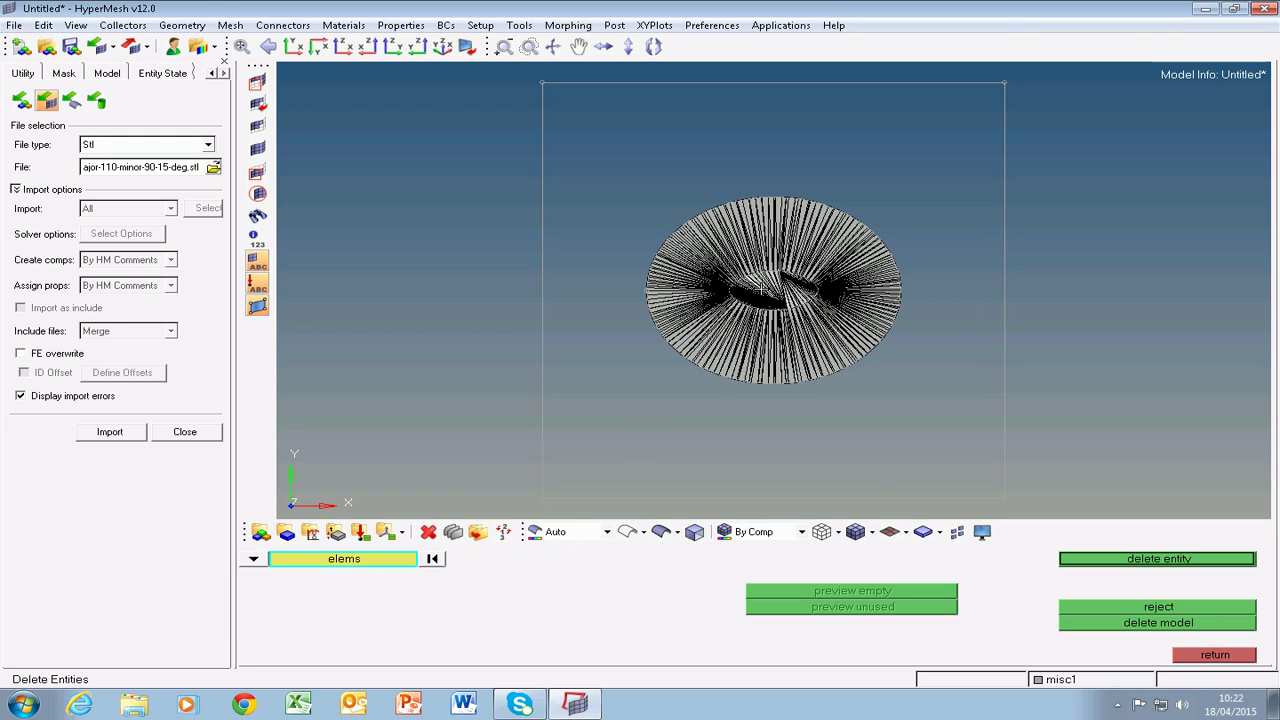
pyautogui.click(316, 562)
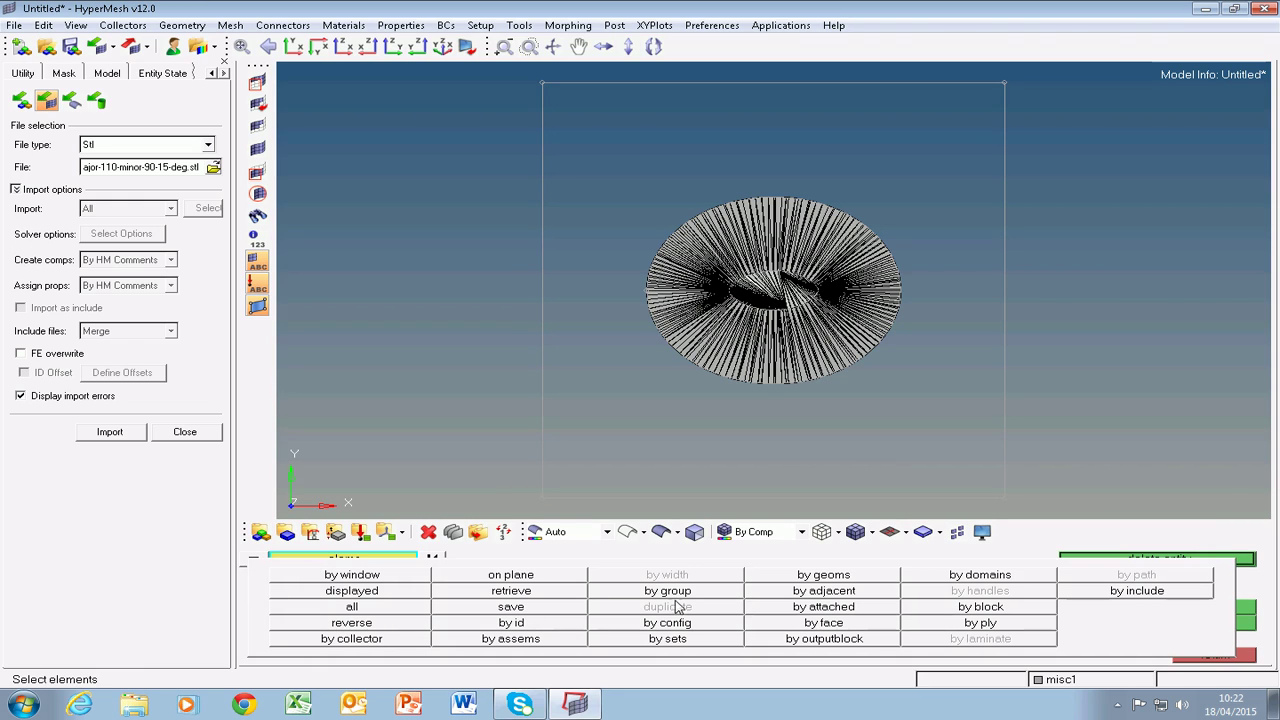
pyautogui.click(553, 577)
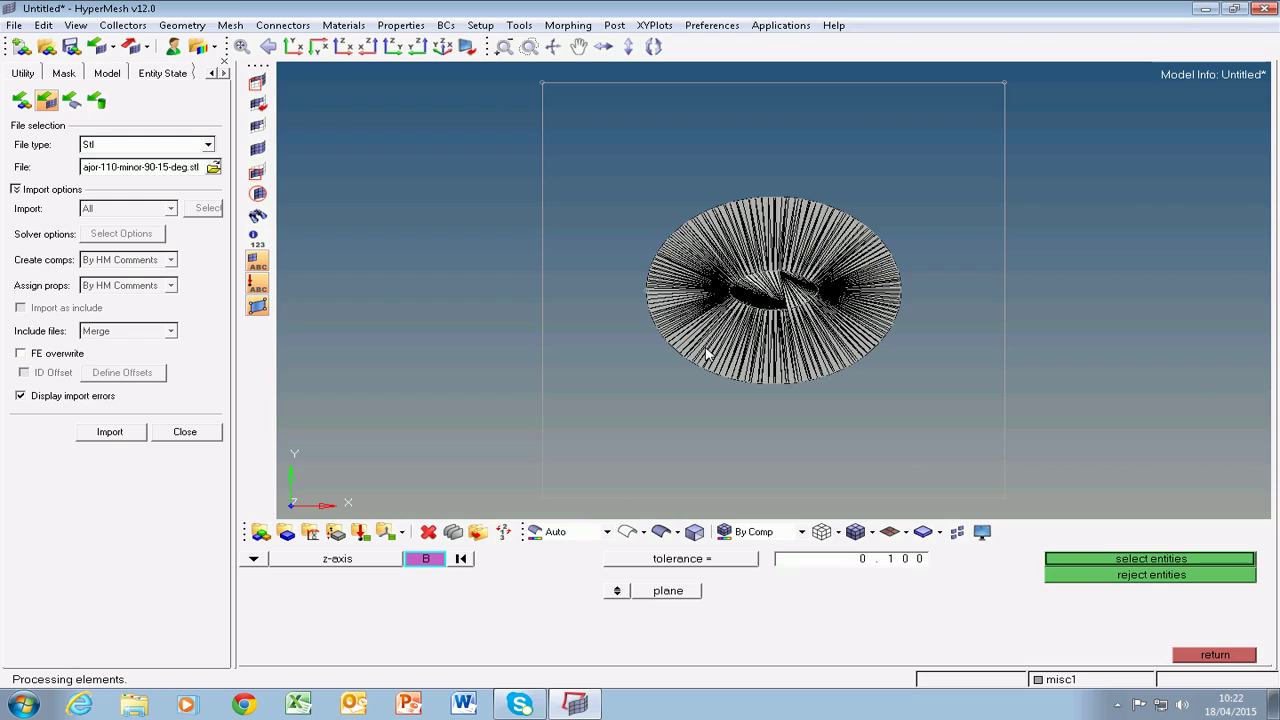
pyautogui.click(756, 273)
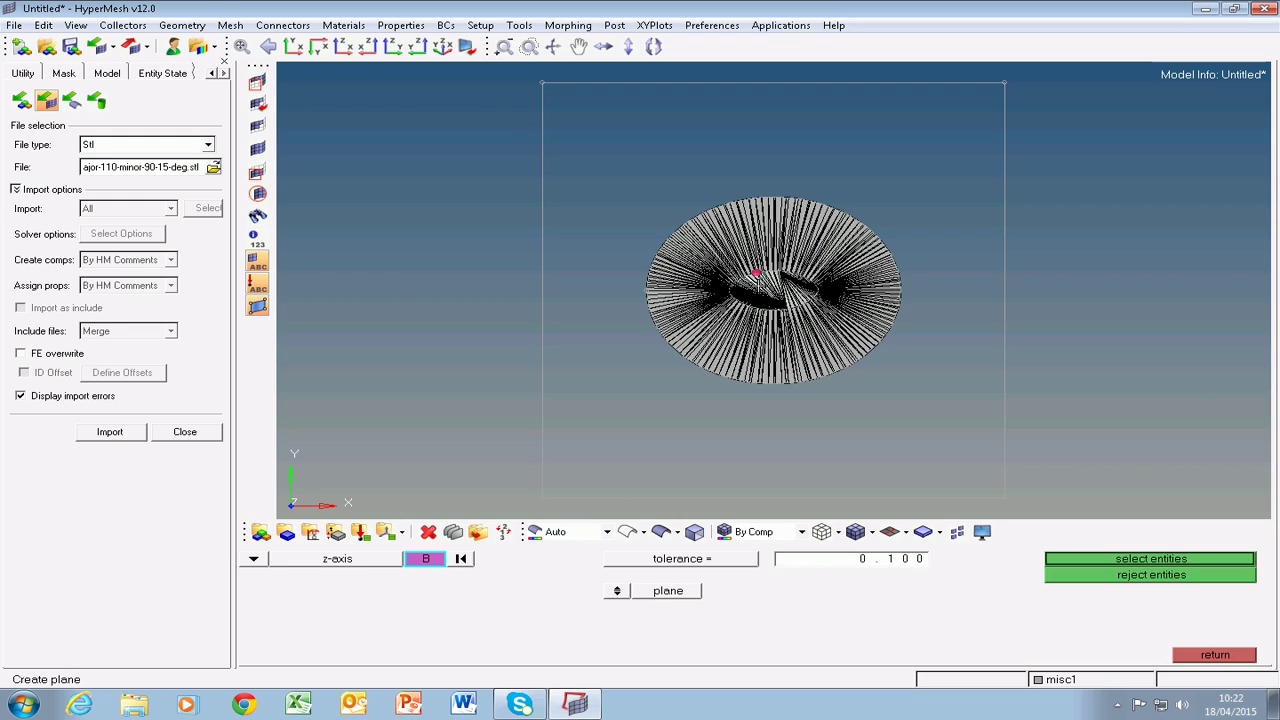
pyautogui.click(1133, 559)
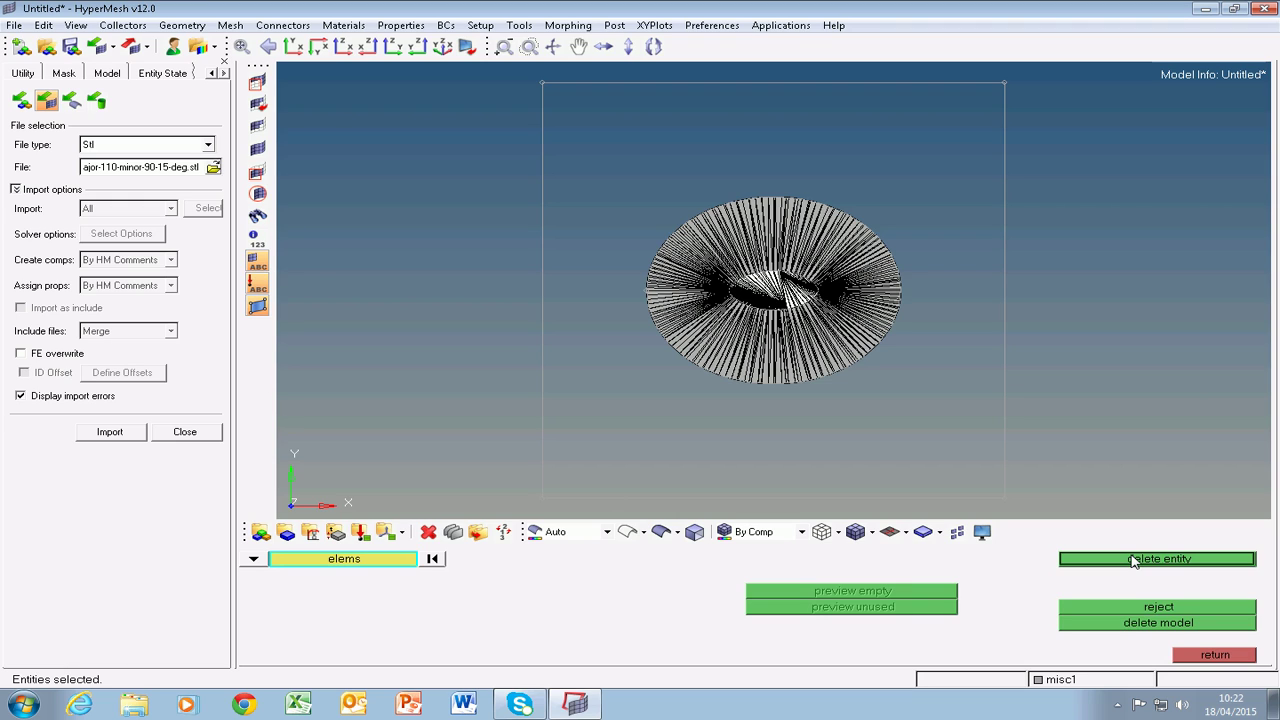
pyautogui.click(1133, 559)
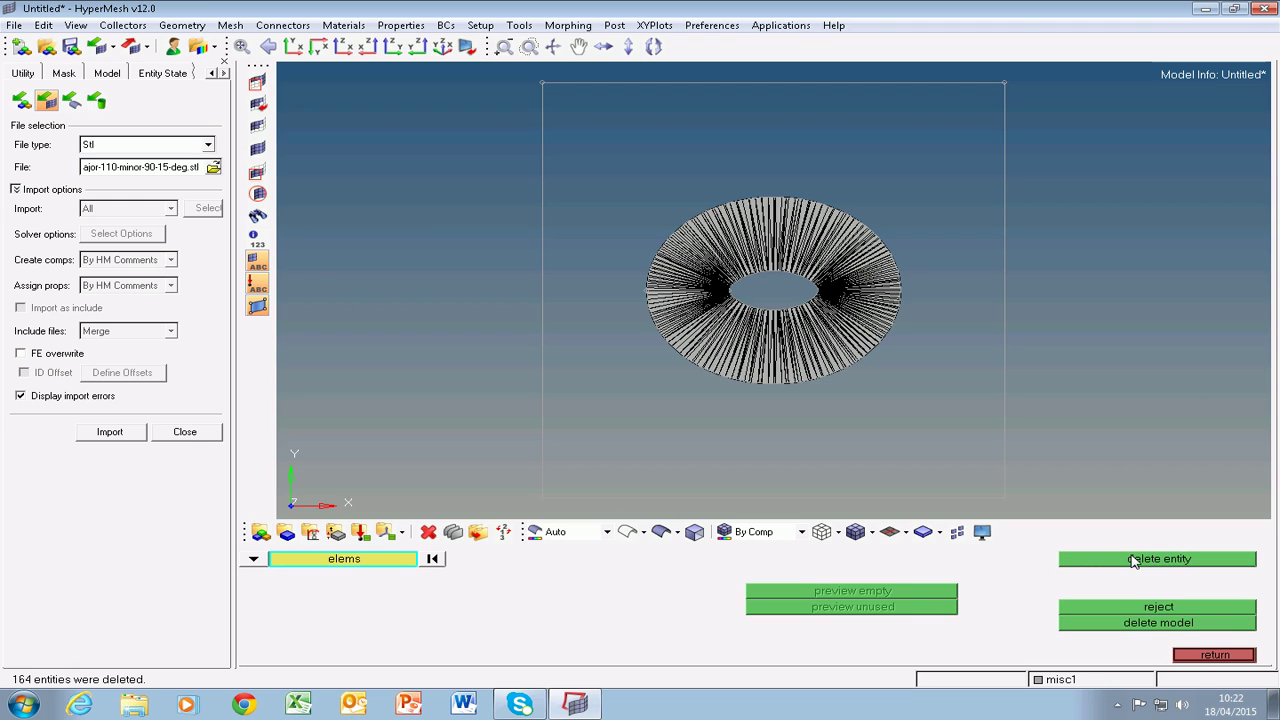
pyautogui.click(1213, 655)
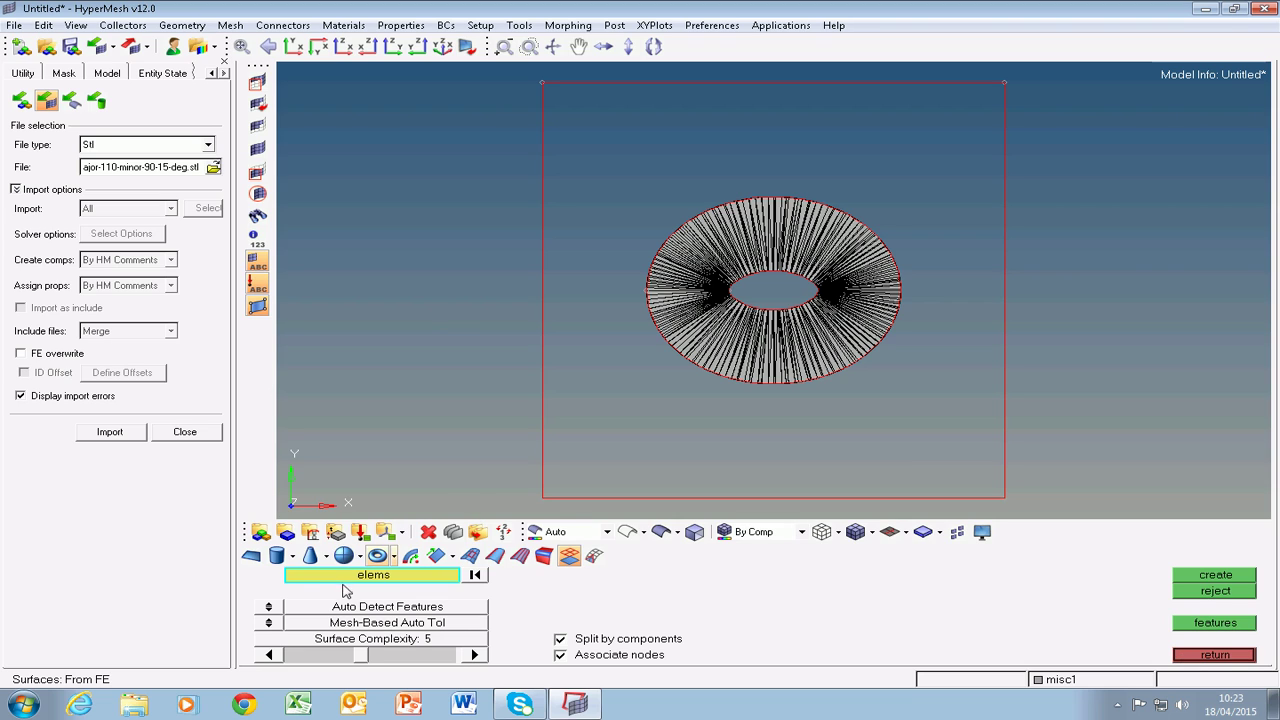
# Create a surface from all the displayed elements of the remaining elliptical ring, using auto-detected features
pyautogui.click(355, 576)
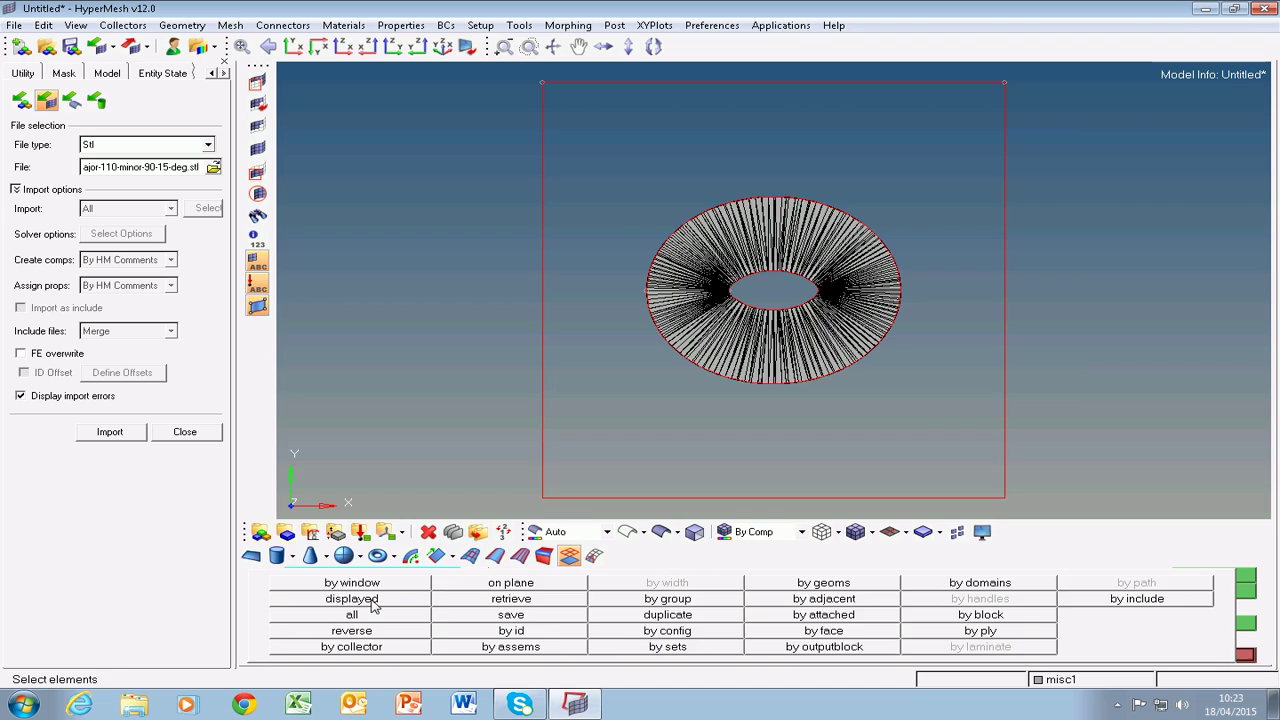
pyautogui.click(352, 599)
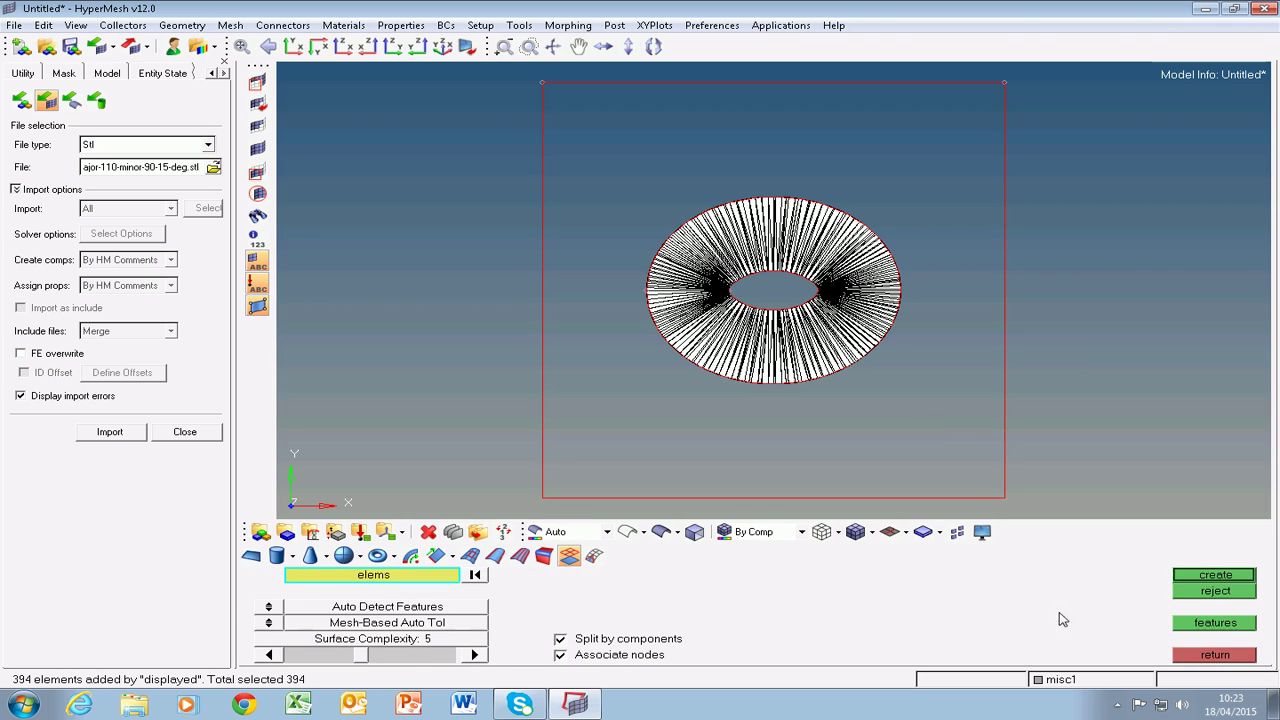
pyautogui.click(1216, 578)
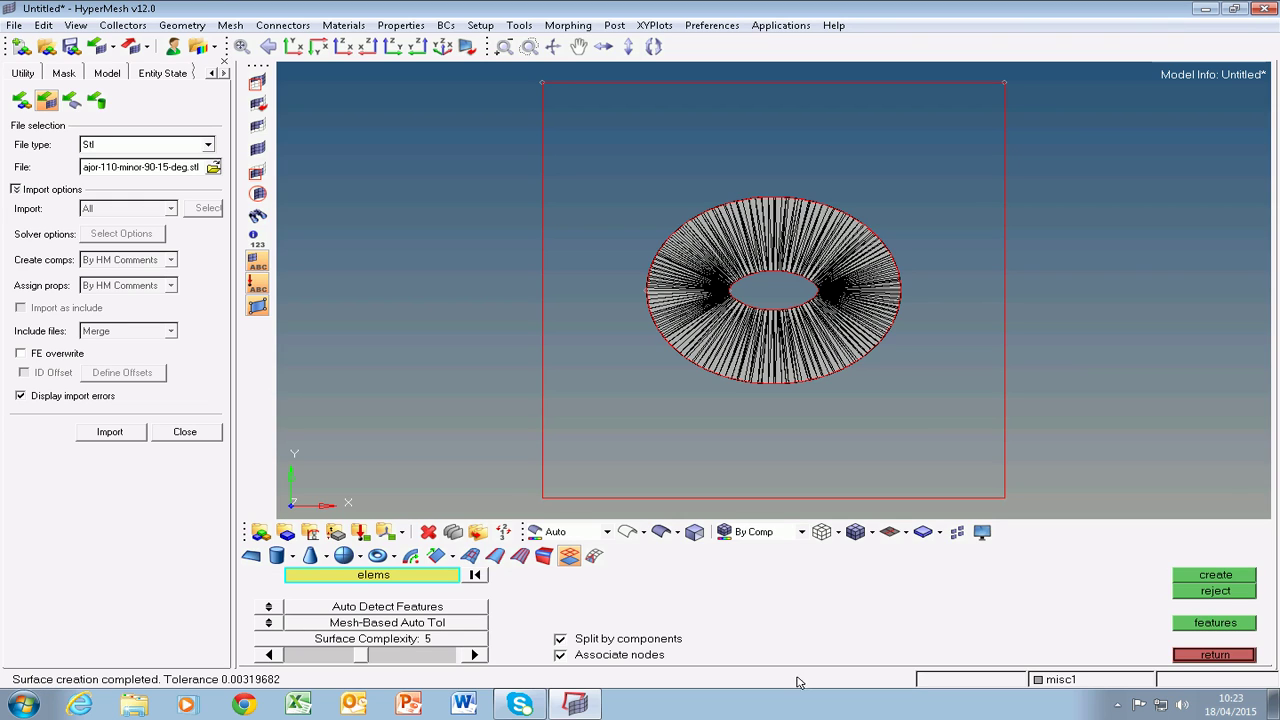
pyautogui.click(1200, 656)
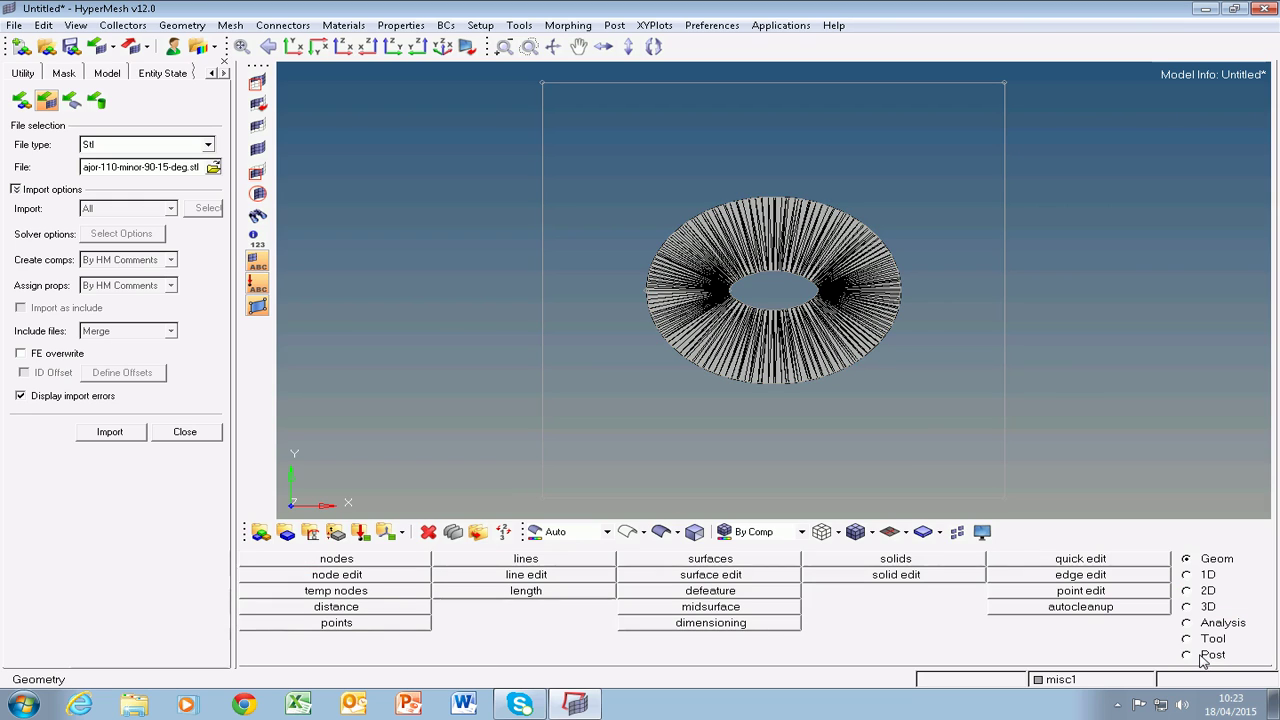
# Automesh all the surfaces by size and bias, using trias with element size 2
pyautogui.click(1187, 591)
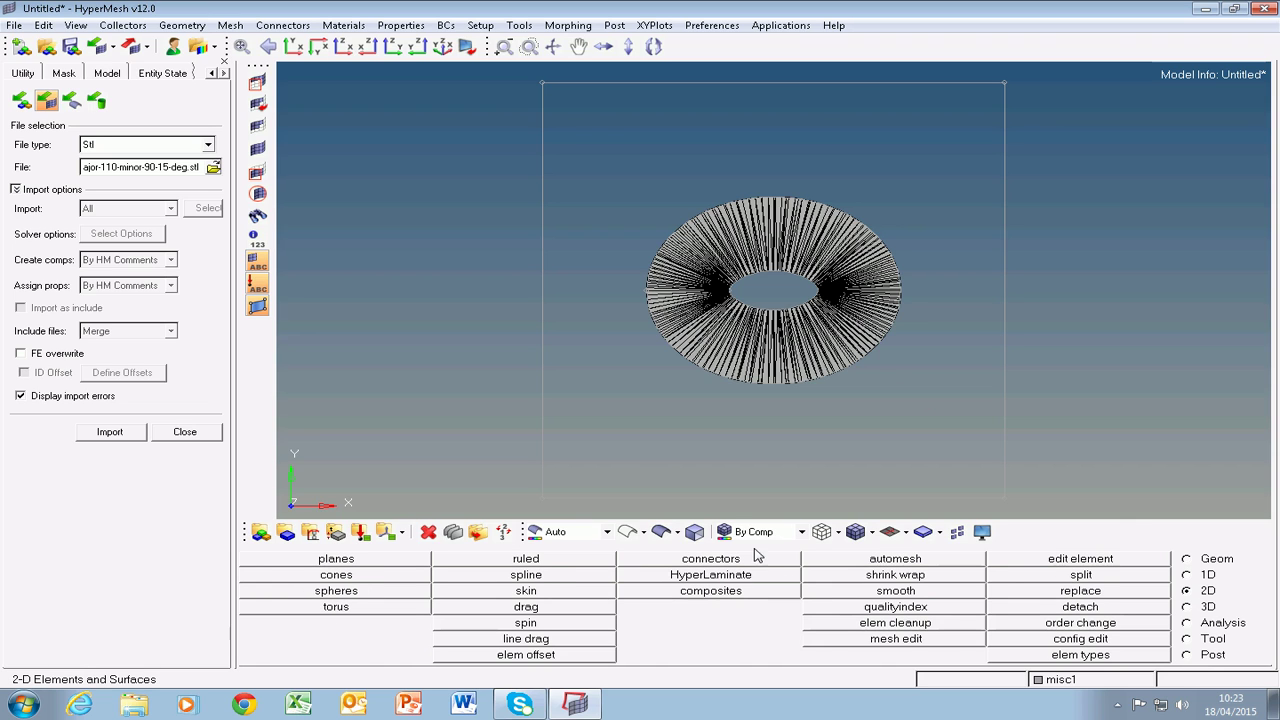
pyautogui.click(896, 561)
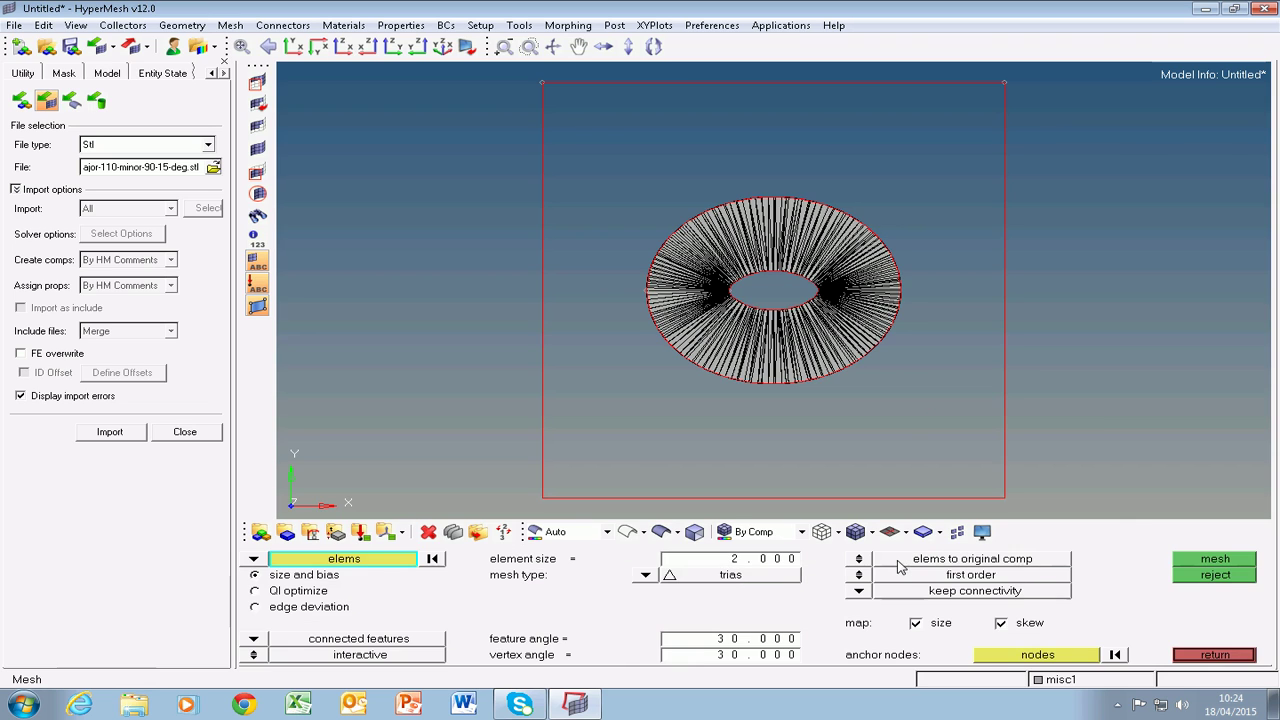
pyautogui.click(254, 559)
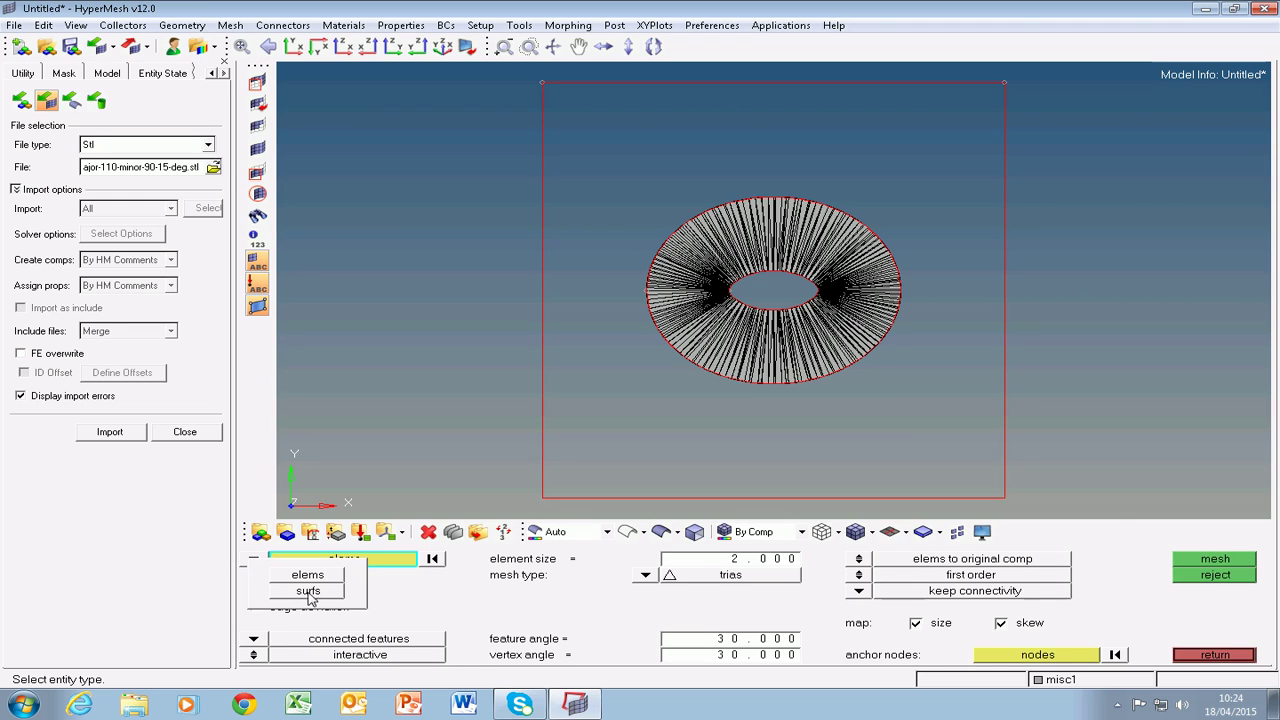
pyautogui.click(310, 591)
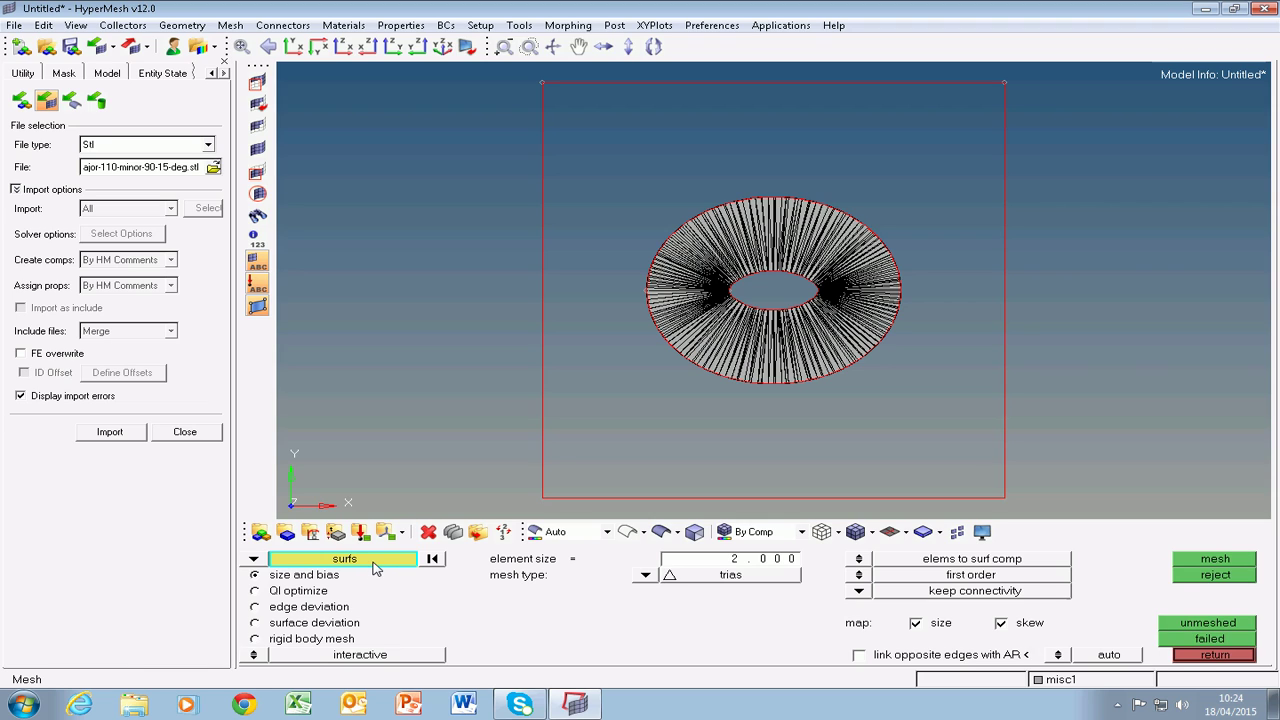
pyautogui.click(344, 559)
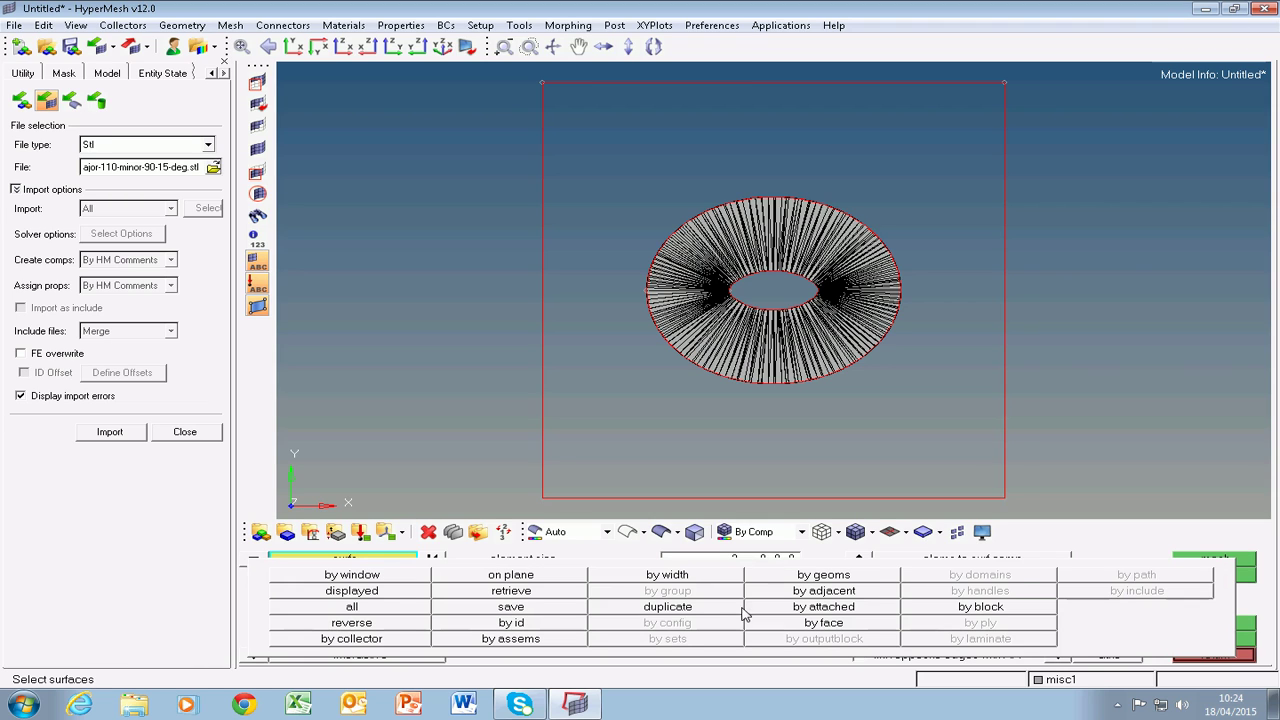
pyautogui.click(352, 607)
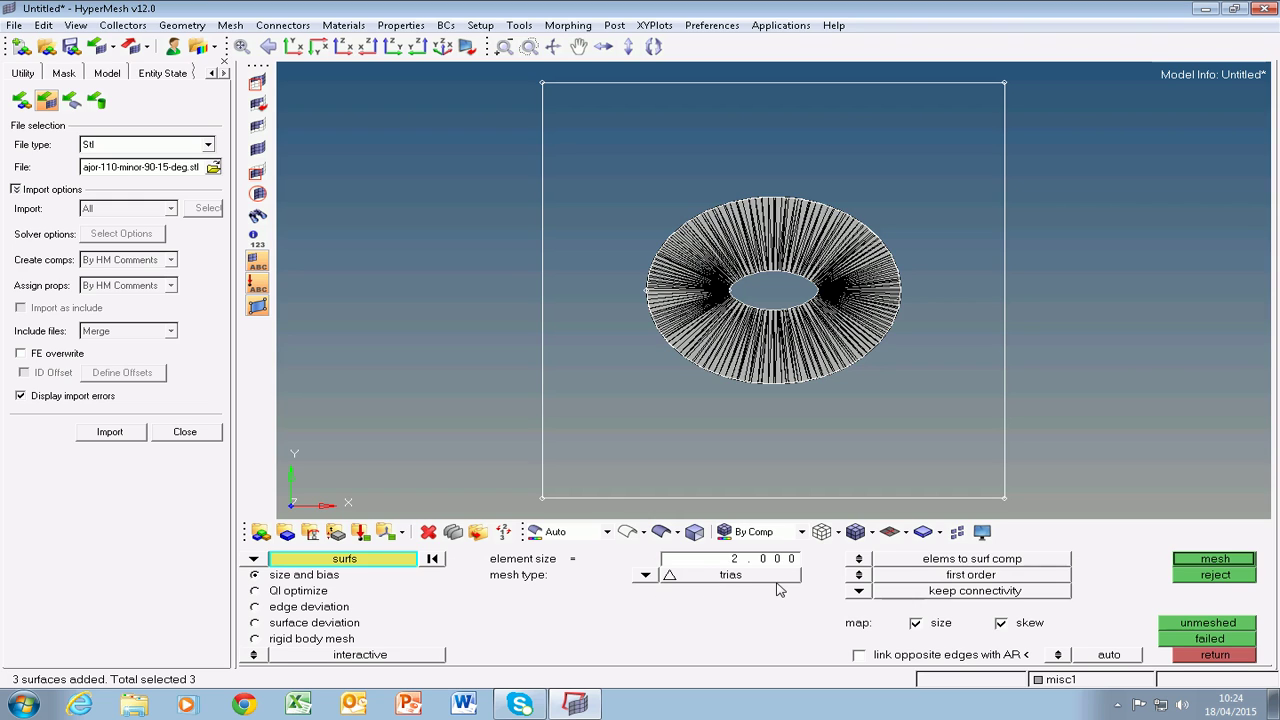
pyautogui.click(1214, 560)
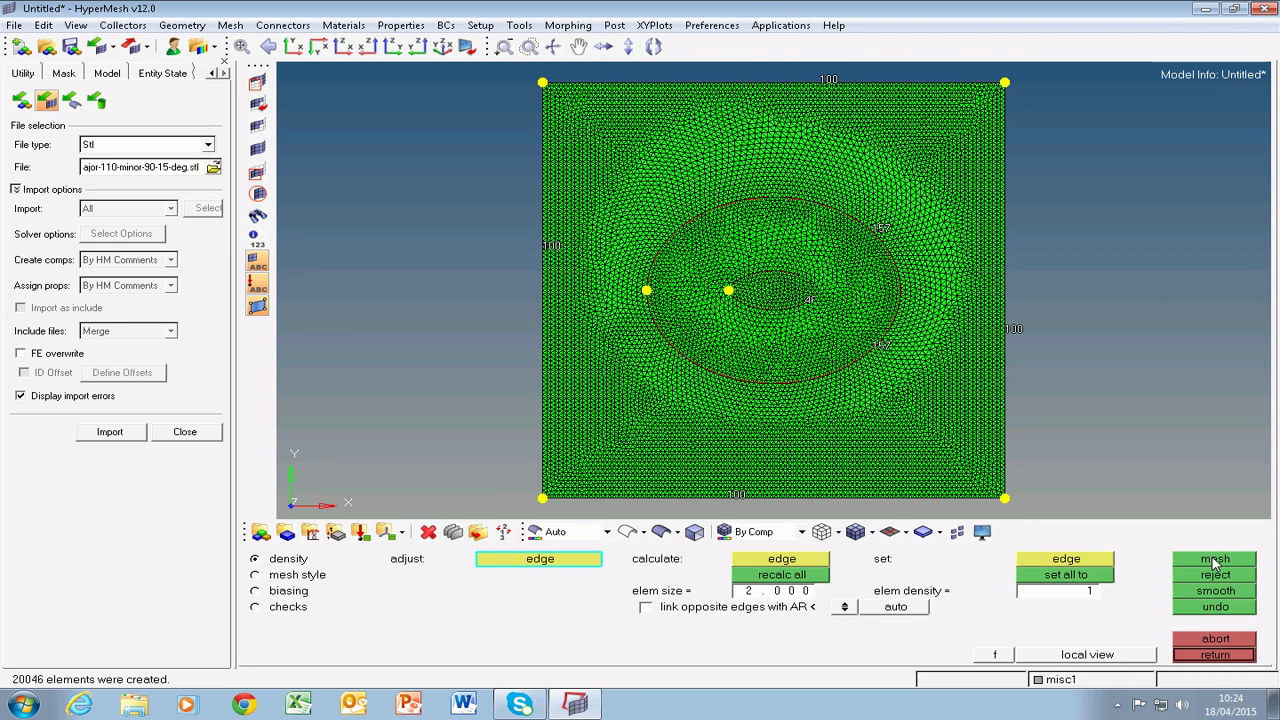
# Accept the generated size-2 tria mesh and leave the interactive density adjustment
pyautogui.click(1205, 656)
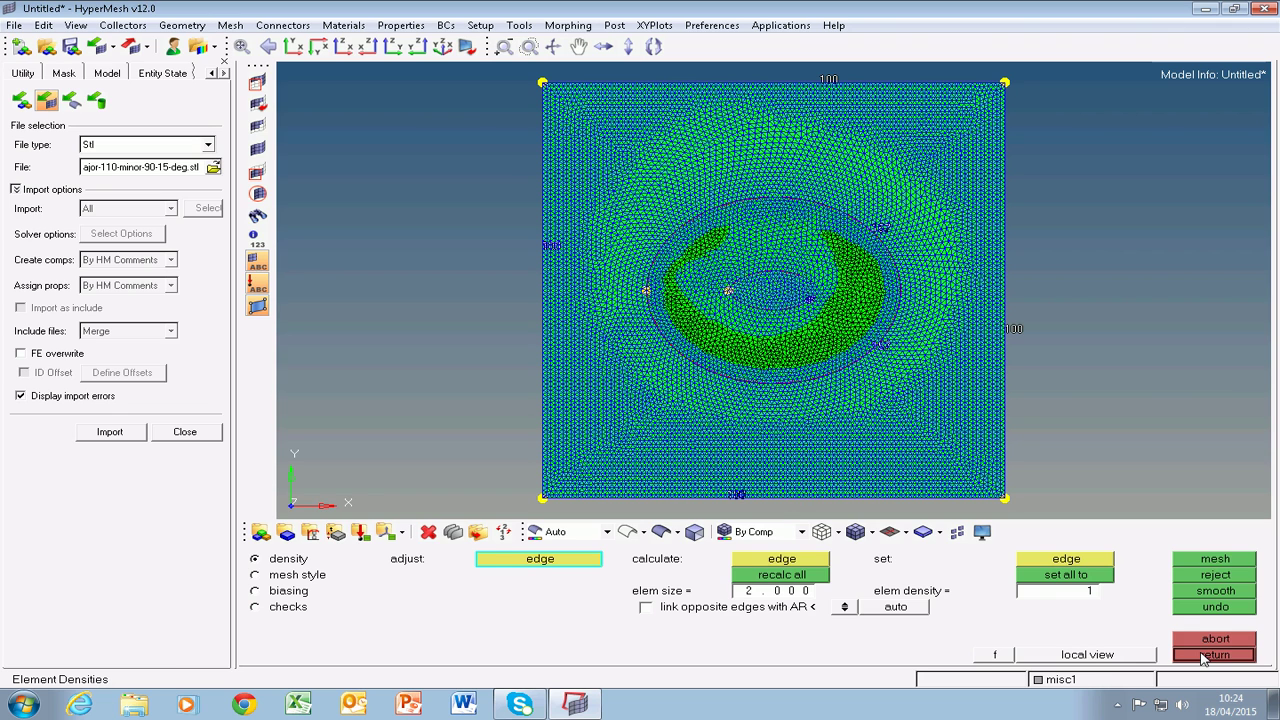
pyautogui.click(1203, 655)
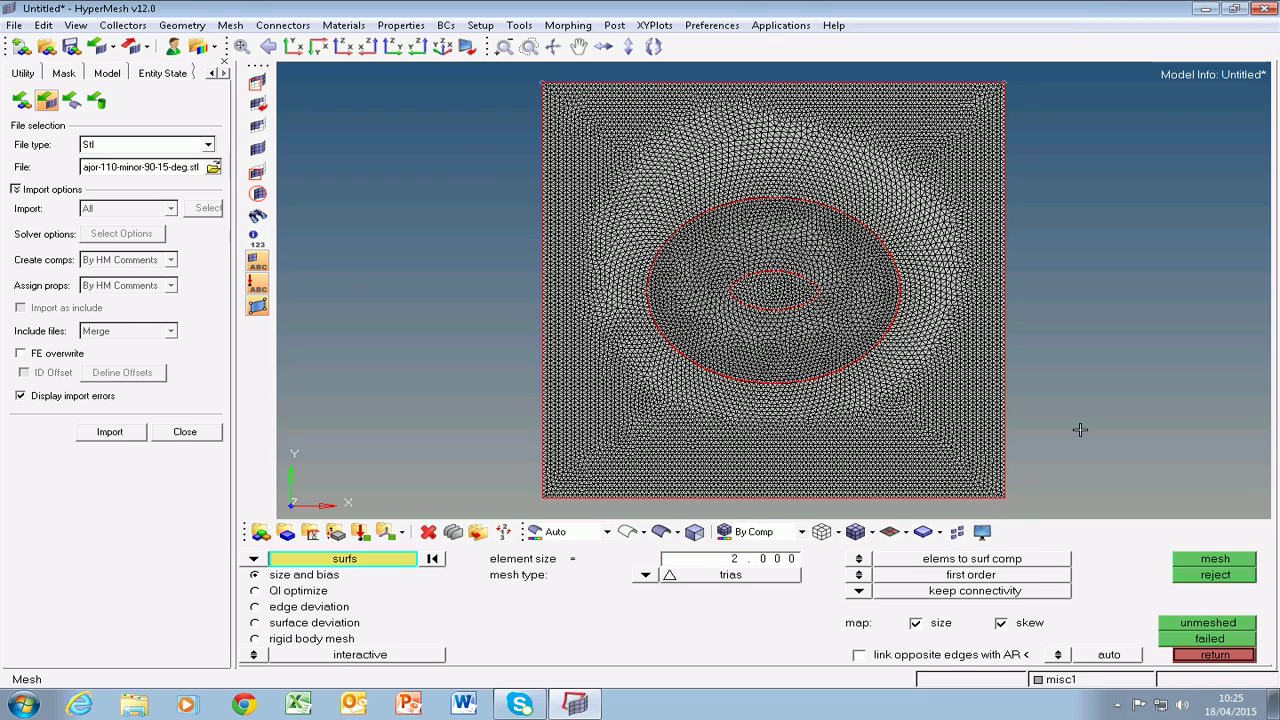
# Export the remeshed model to the Desktop as an ASCII STL file named remeshed-low-wall-angle-ellipse-draft
pyautogui.click(136, 50)
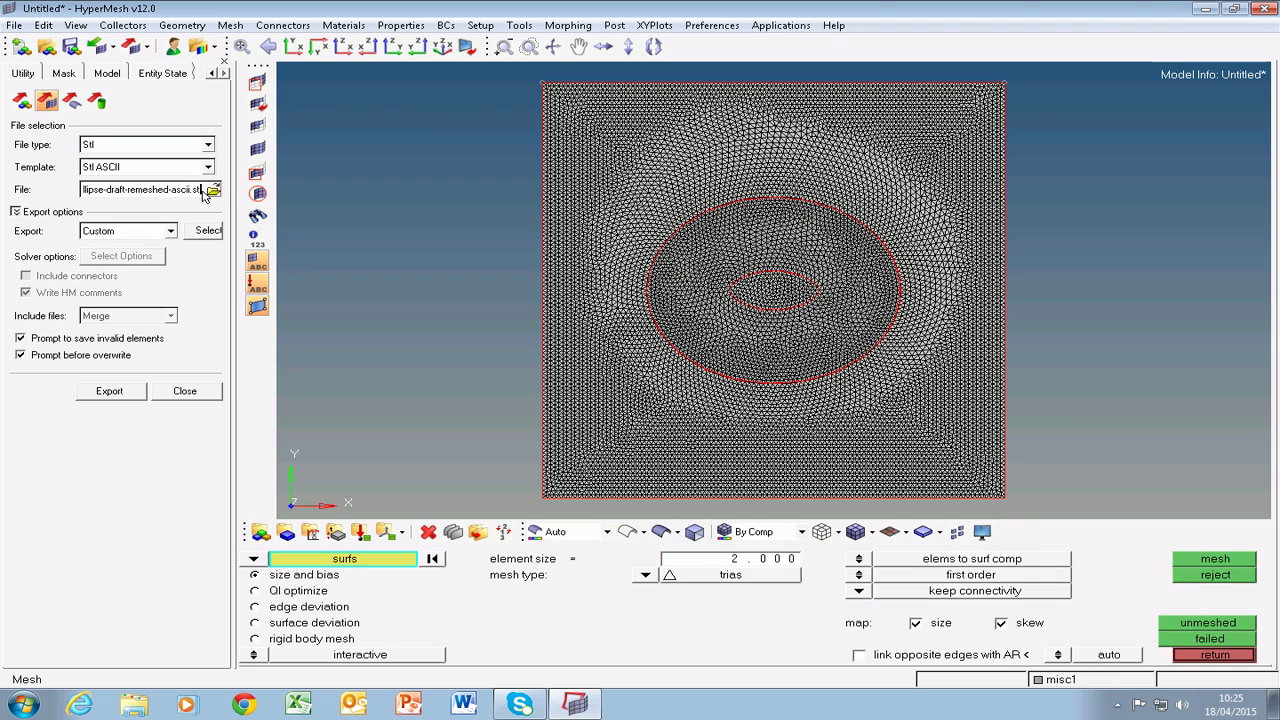
pyautogui.moveTo(205, 192); pyautogui.dragTo(33, 210)
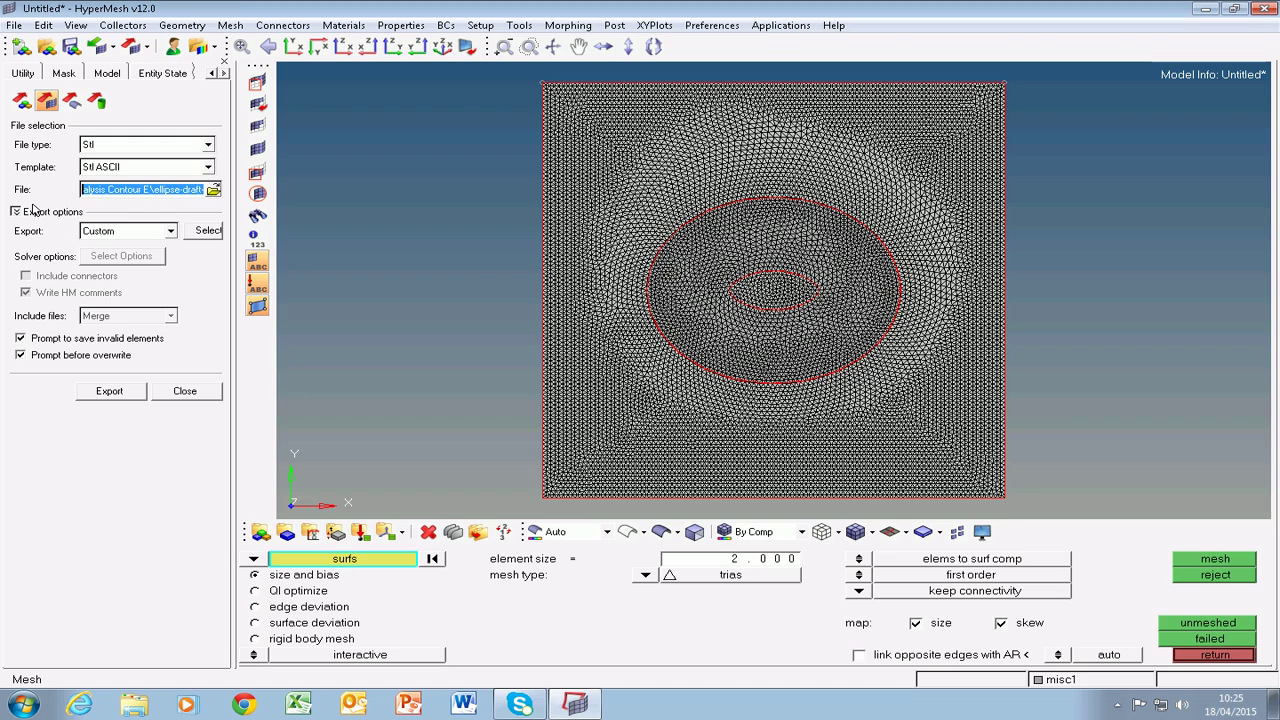
pyautogui.click(213, 190)
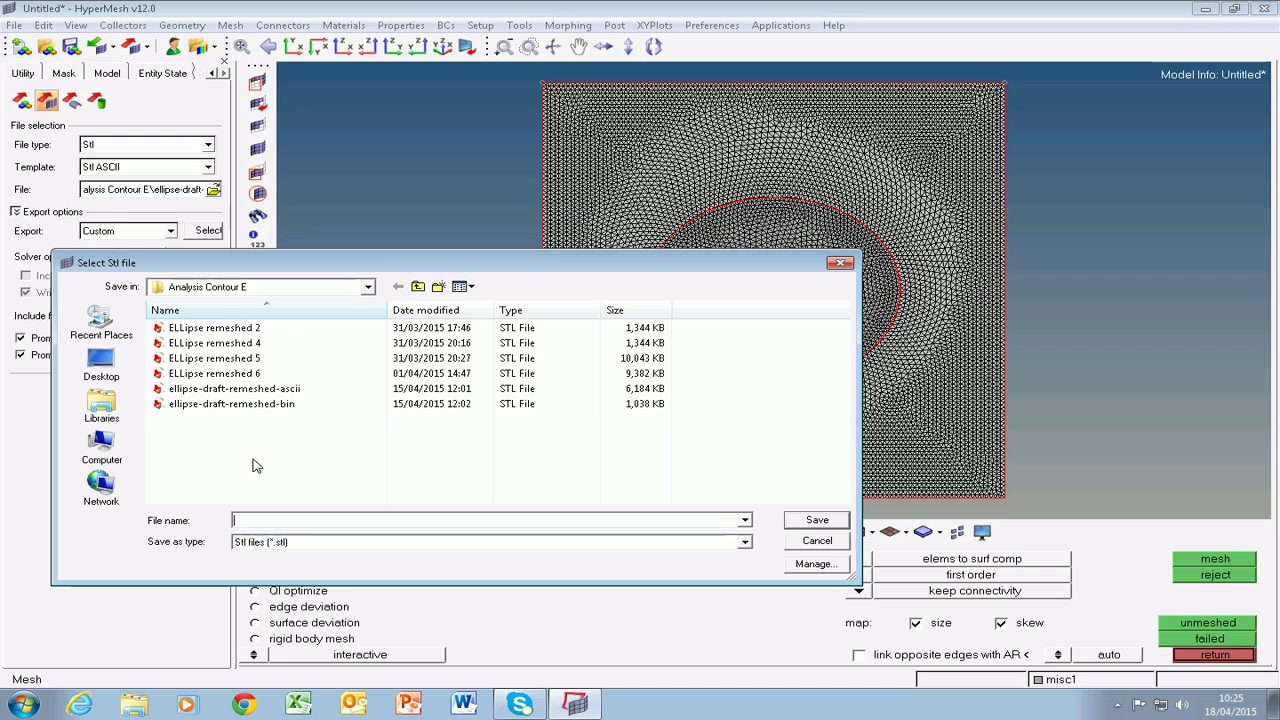
pyautogui.click(101, 365)
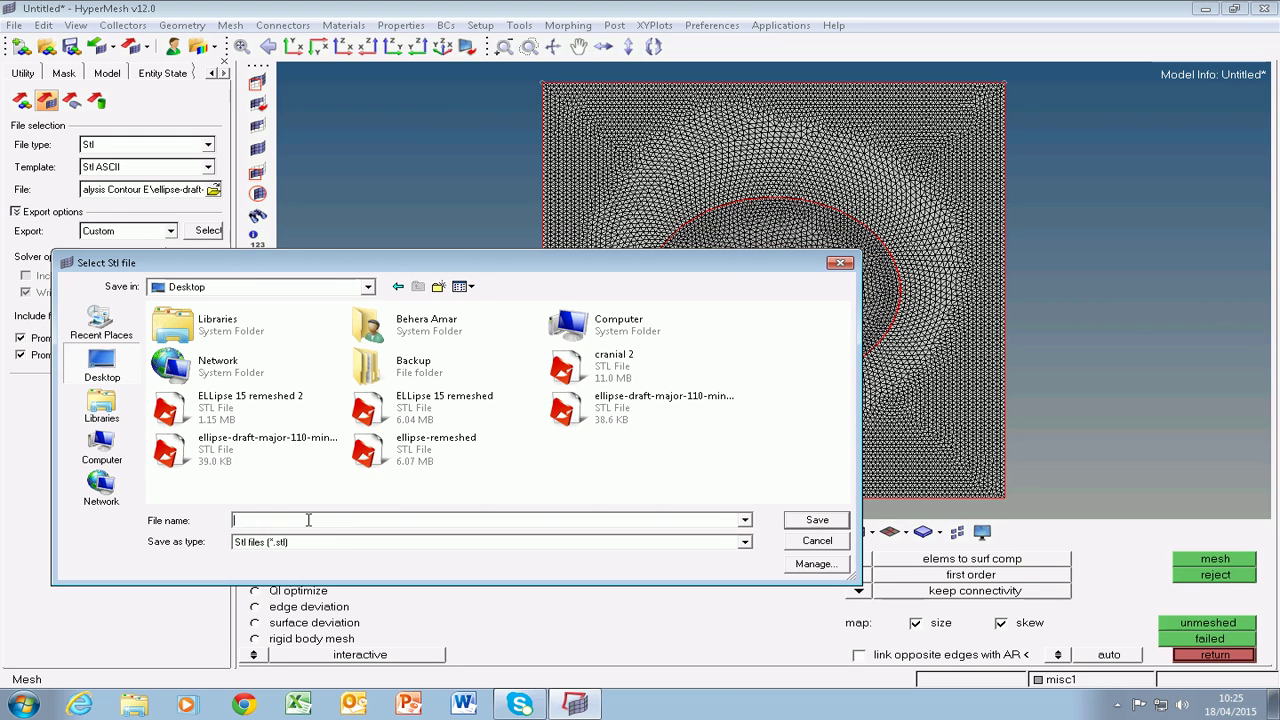
pyautogui.write('remeshed -low-')
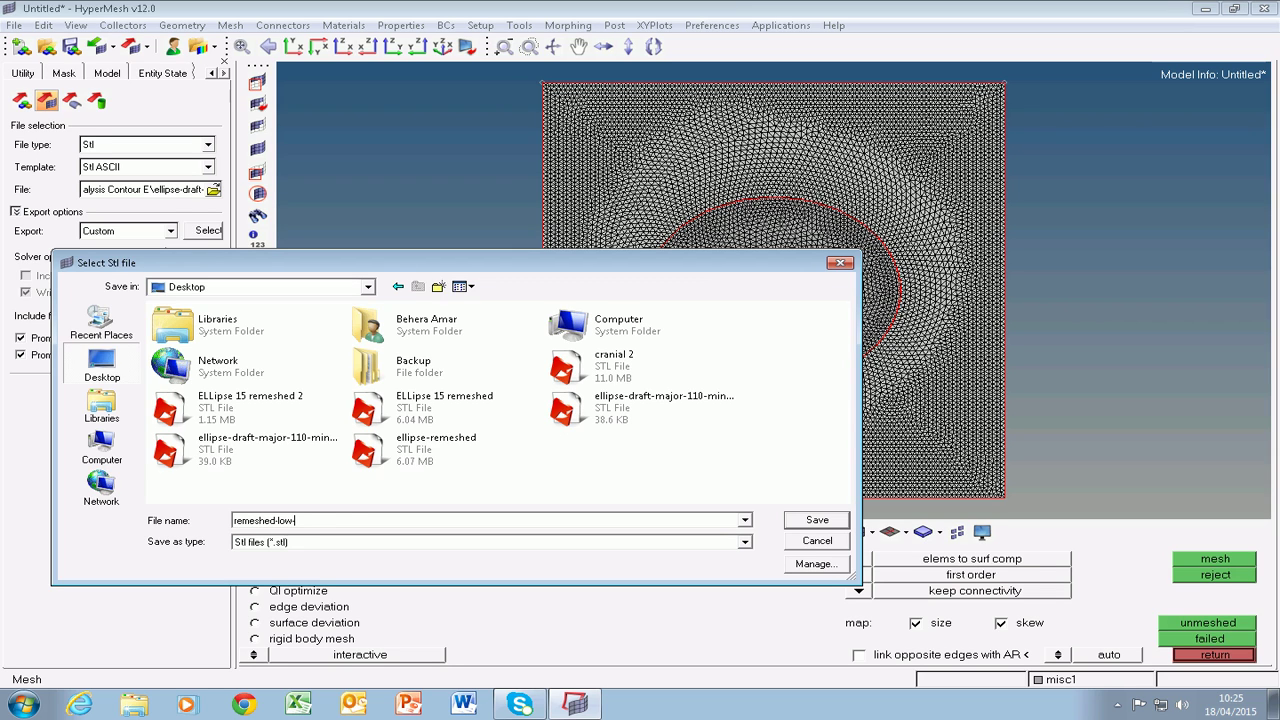
pyautogui.write('wall-am')
pyautogui.press('BackSpace')
pyautogui.write('ngle-ellipse-draft')
pyautogui.click(826, 522)
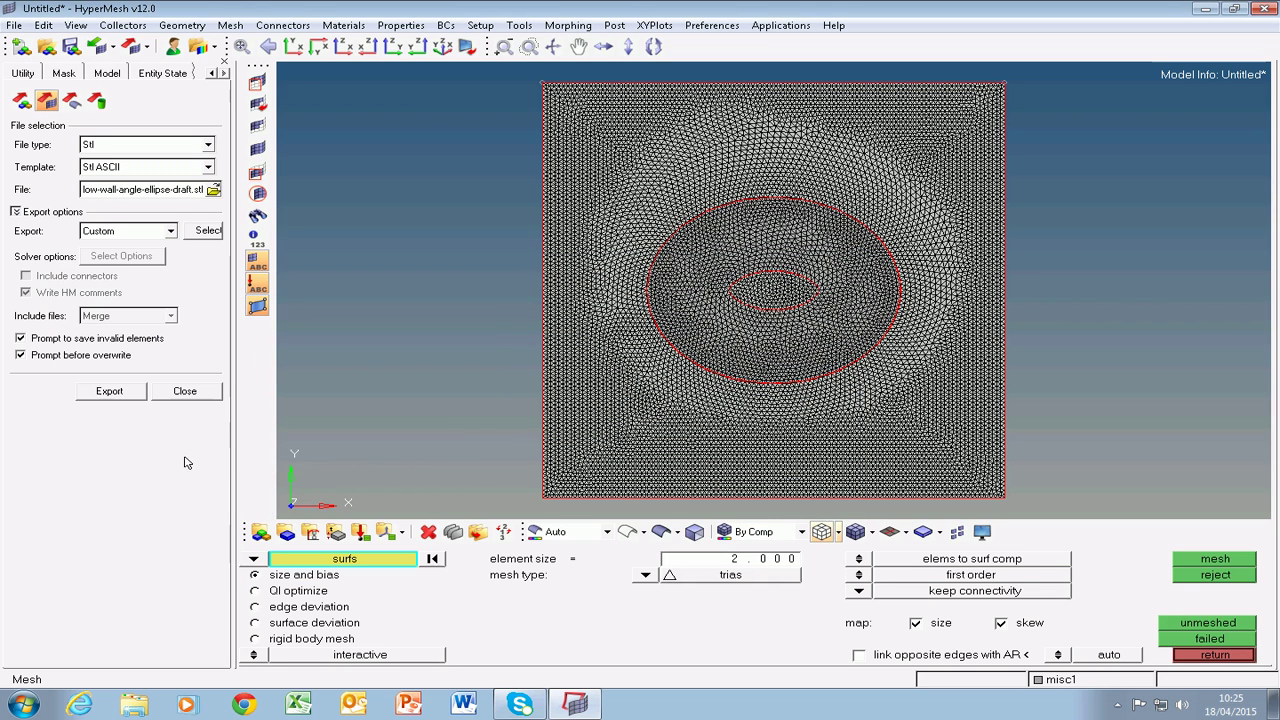
pyautogui.click(112, 394)
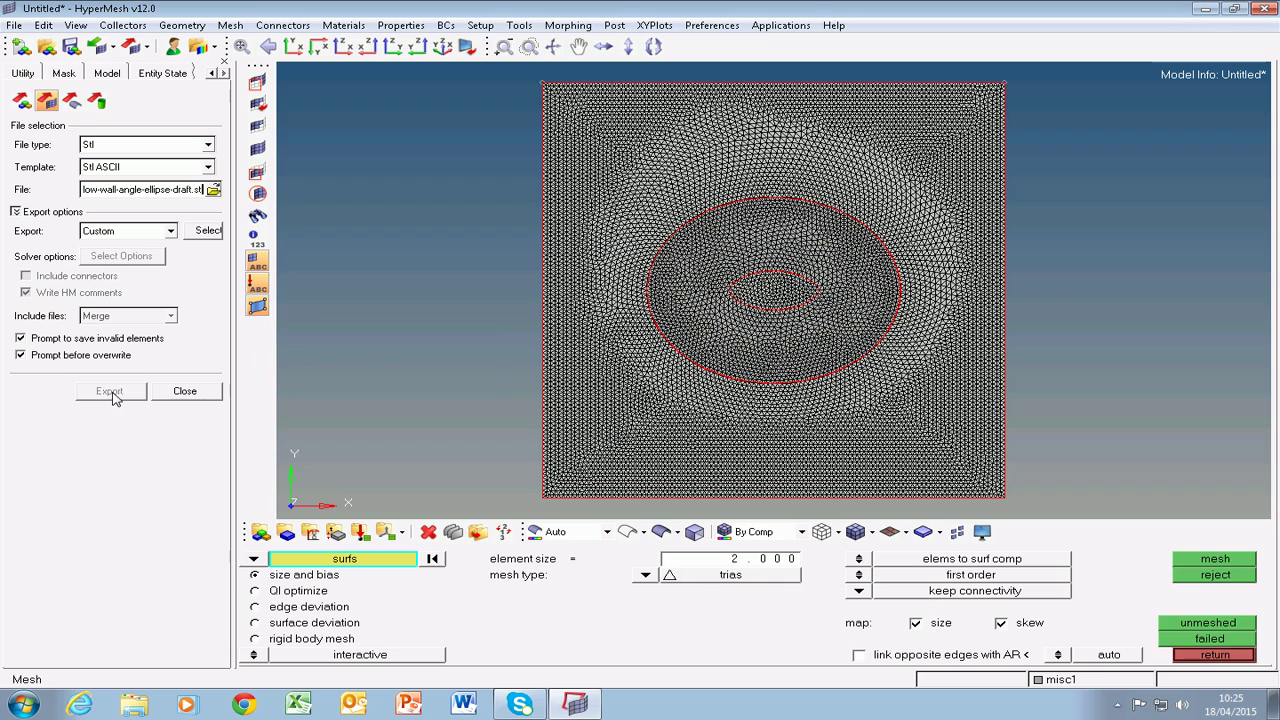